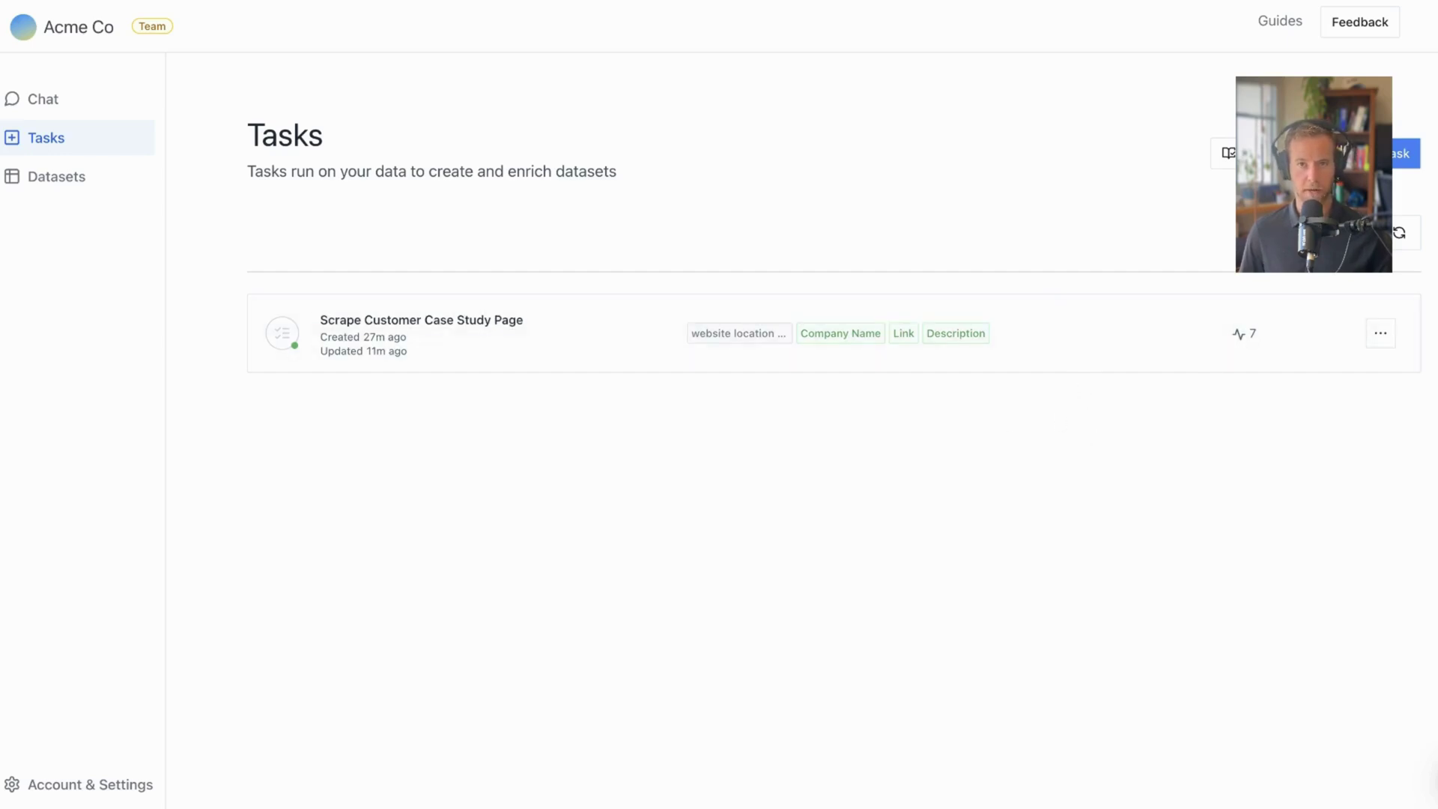
Copy the List Extraction template into the team's tasks, then open Scrape Customer Case Study Page
click(1406, 153)
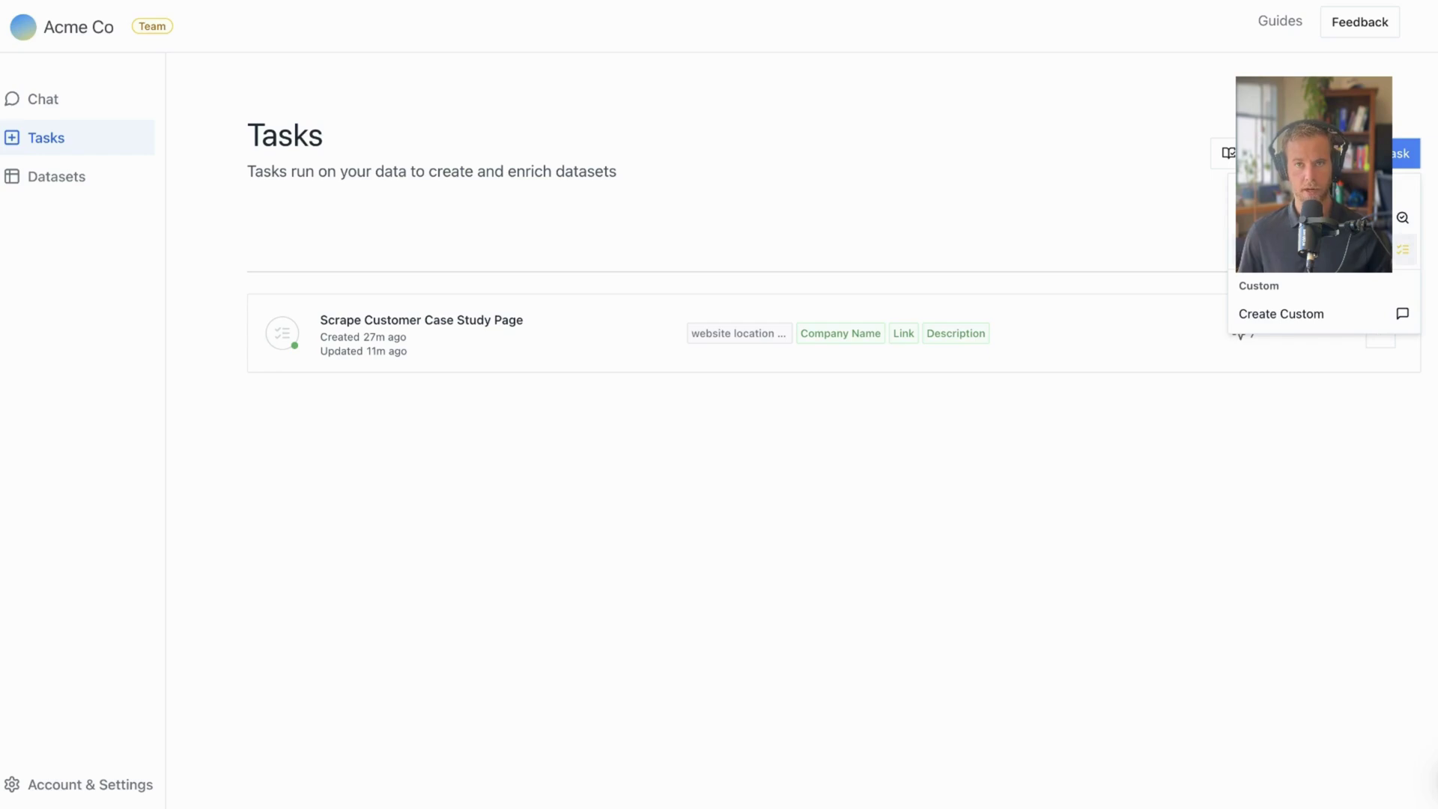
click(1310, 249)
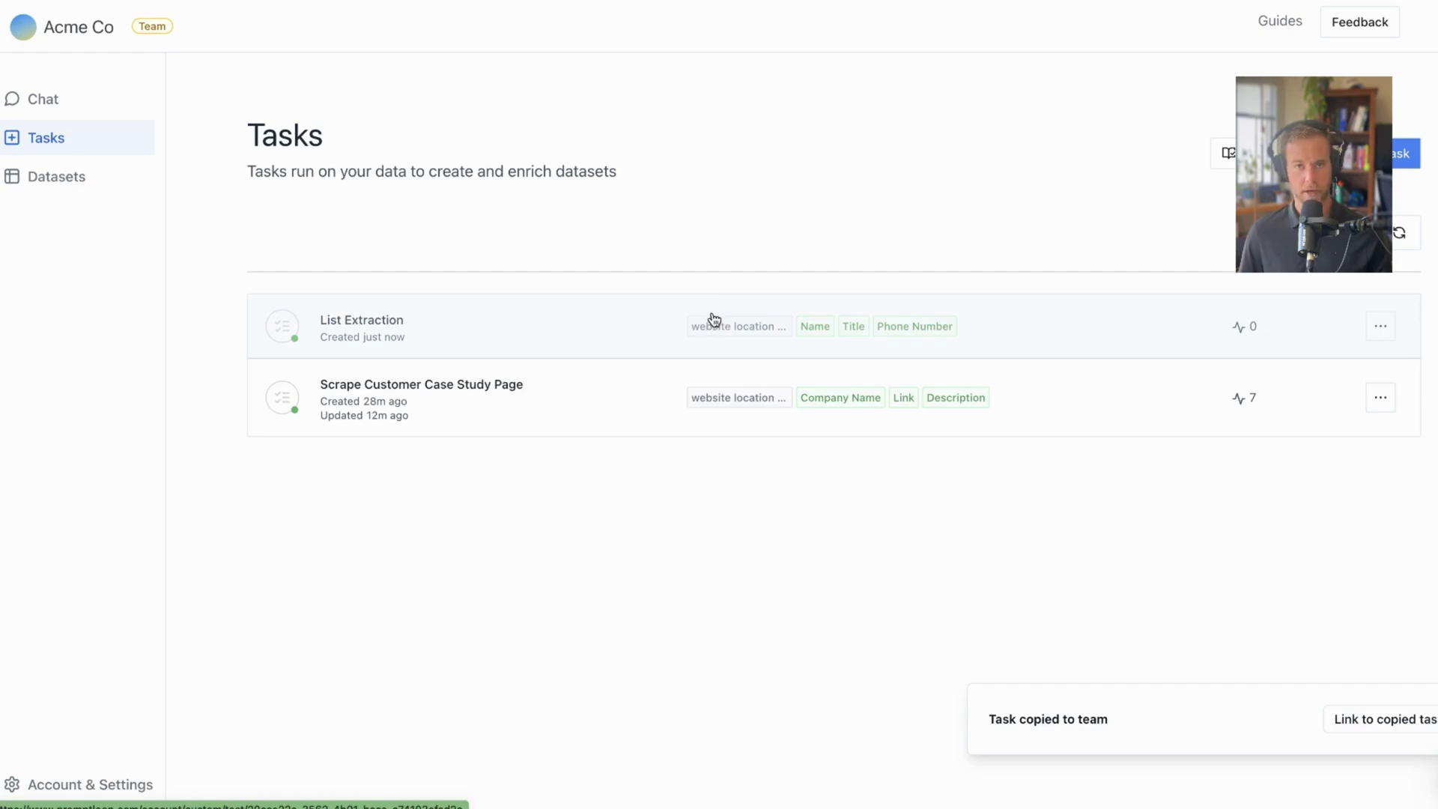
click(734, 401)
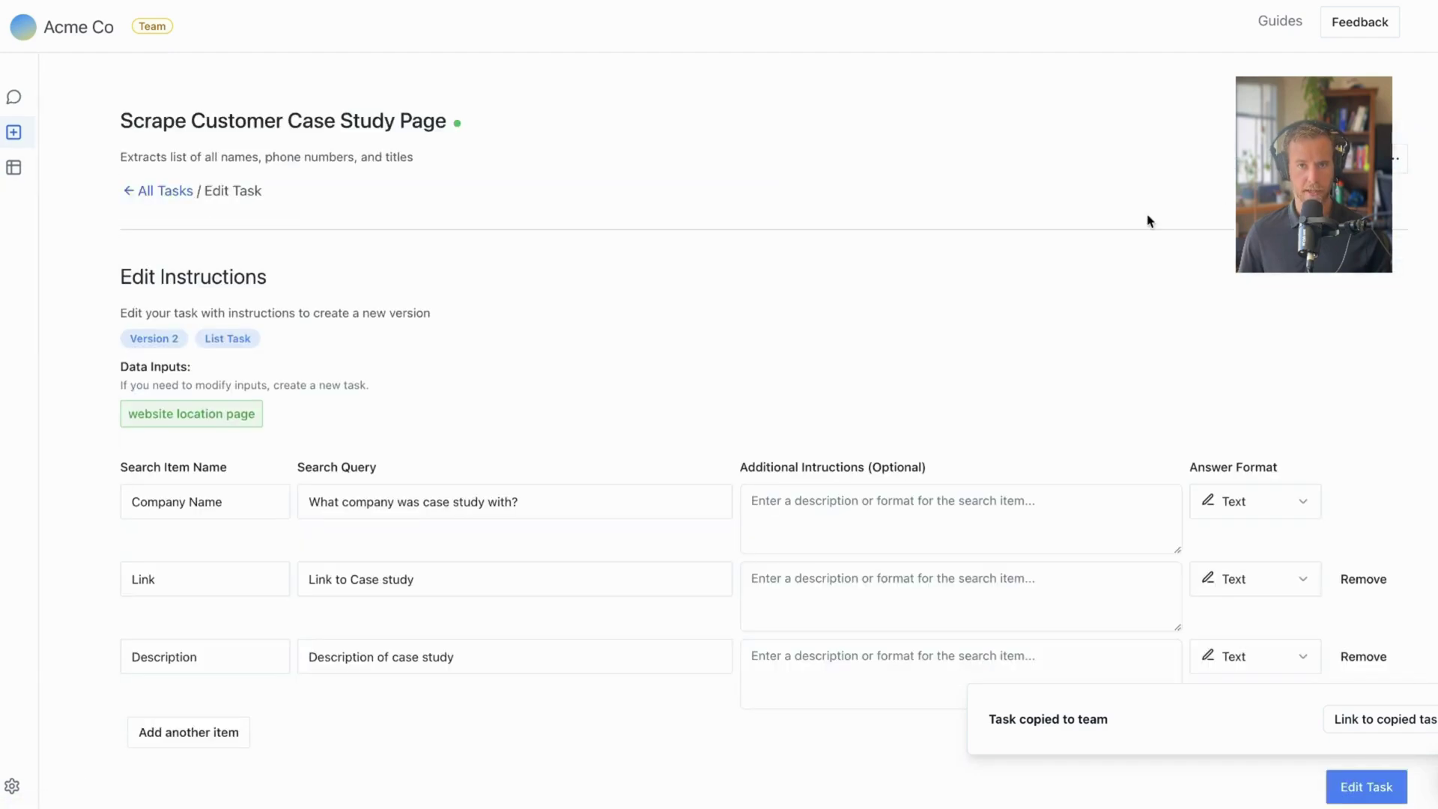
Review the Scrape Customer Case Study Page instructions and their three output fields
scroll(1150, 221, down, 2)
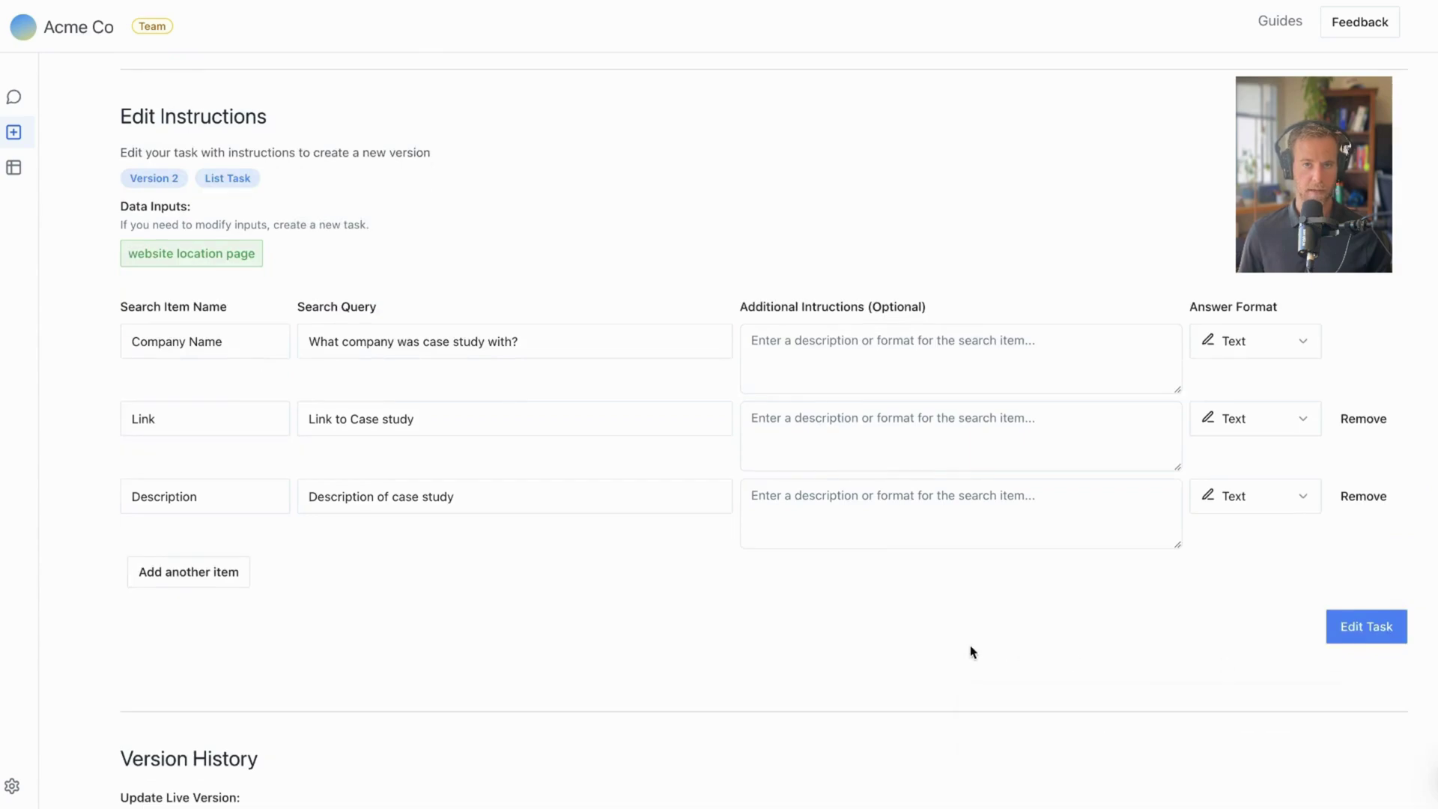
click(969, 651)
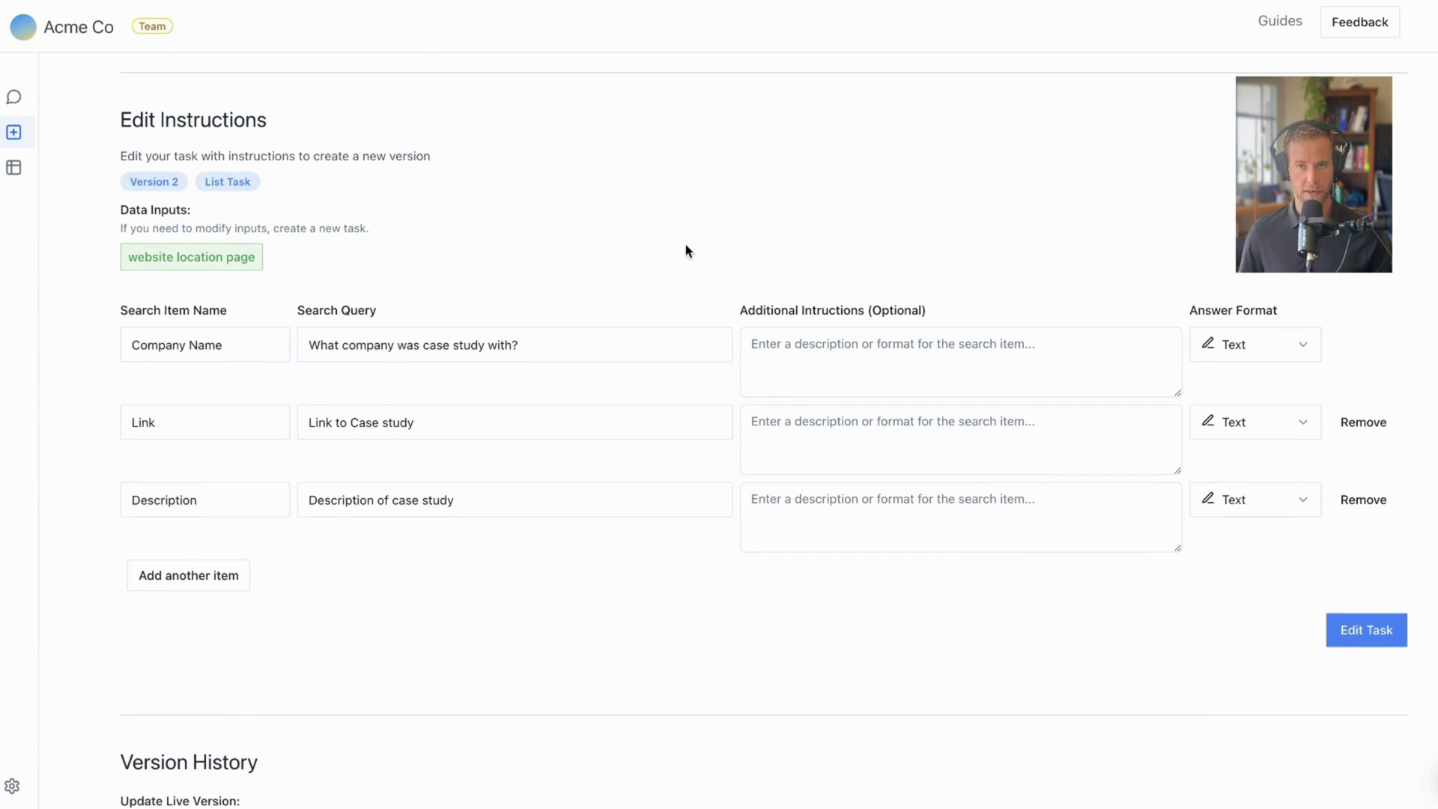
scroll(694, 247, up, 1)
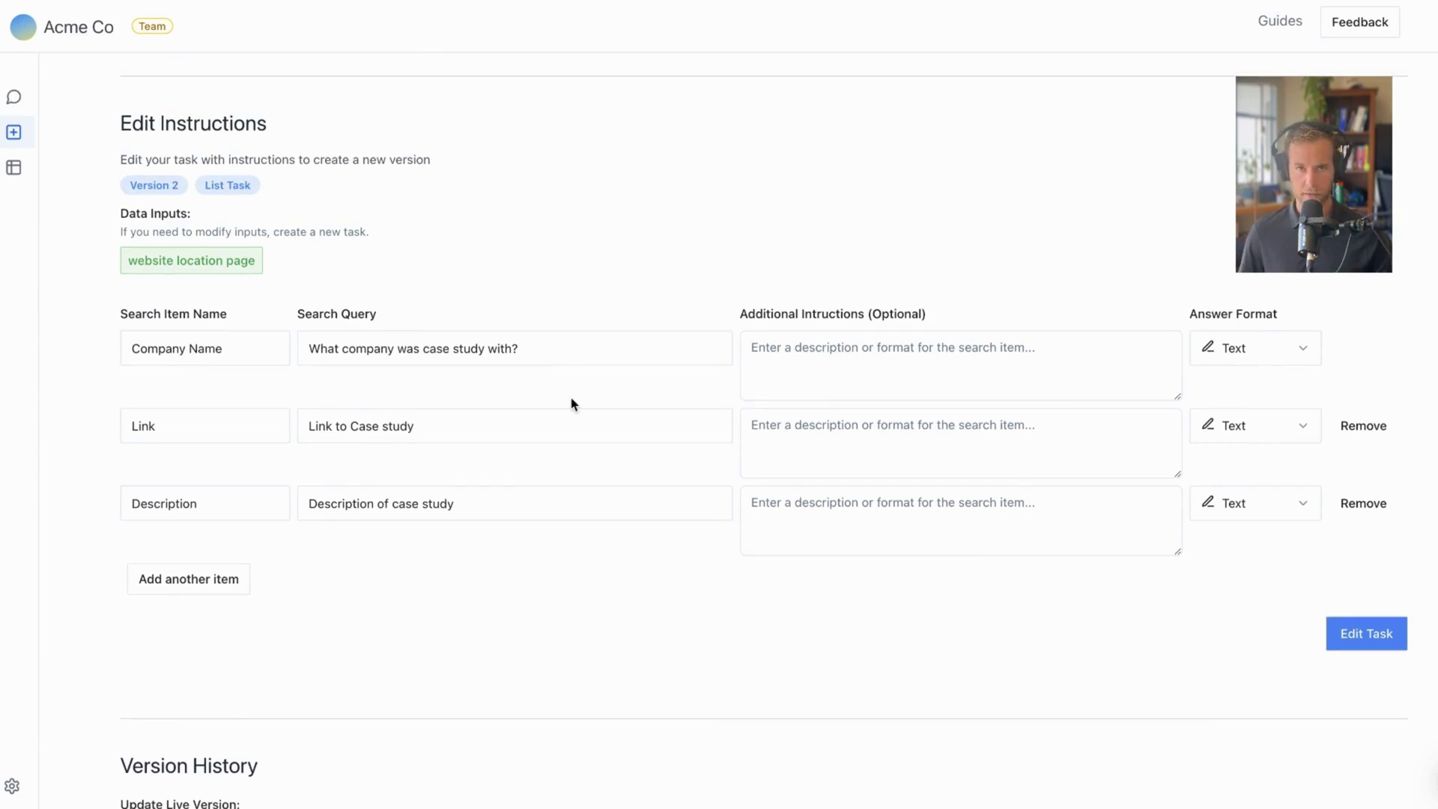
scroll(571, 405, up, 3)
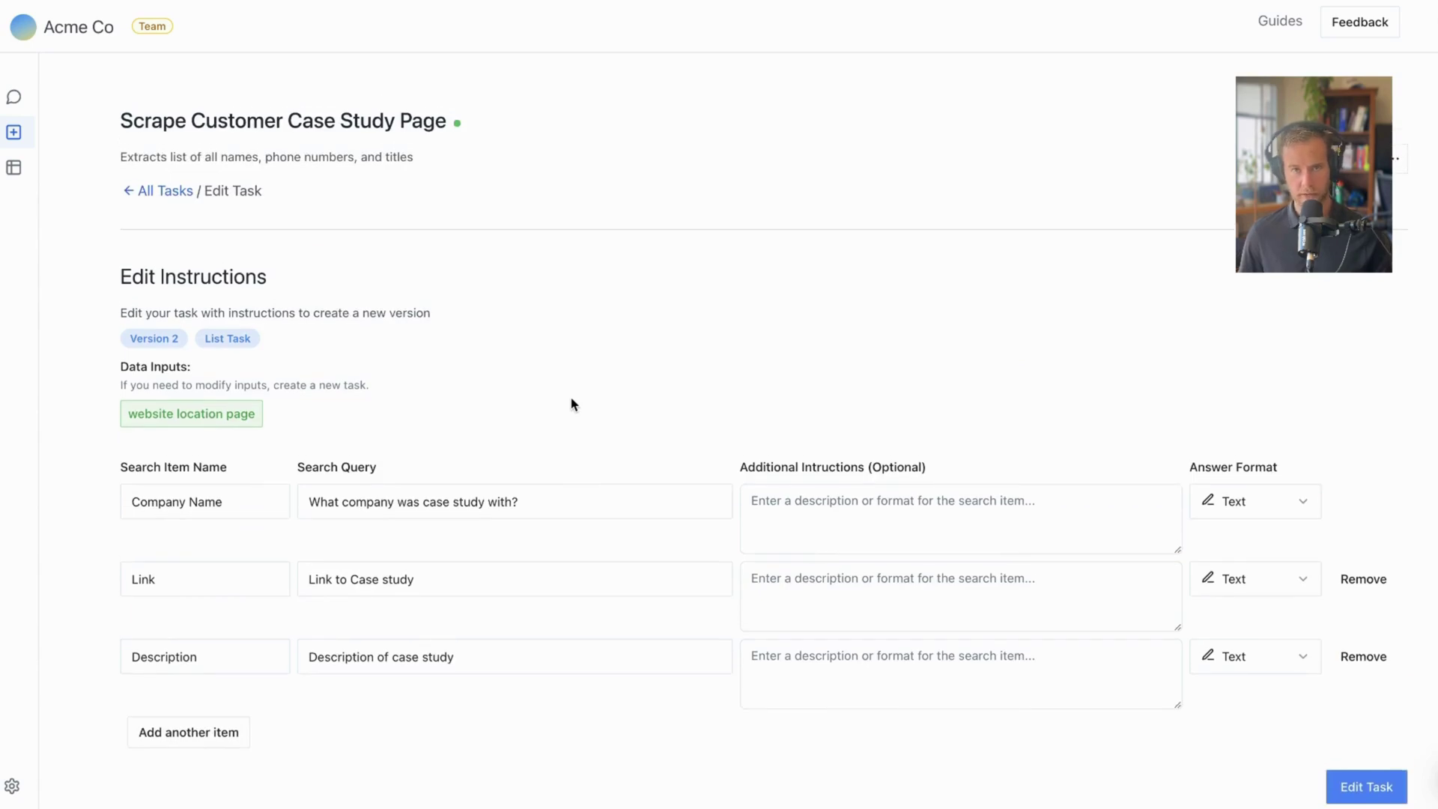
scroll(550, 402, down, 3)
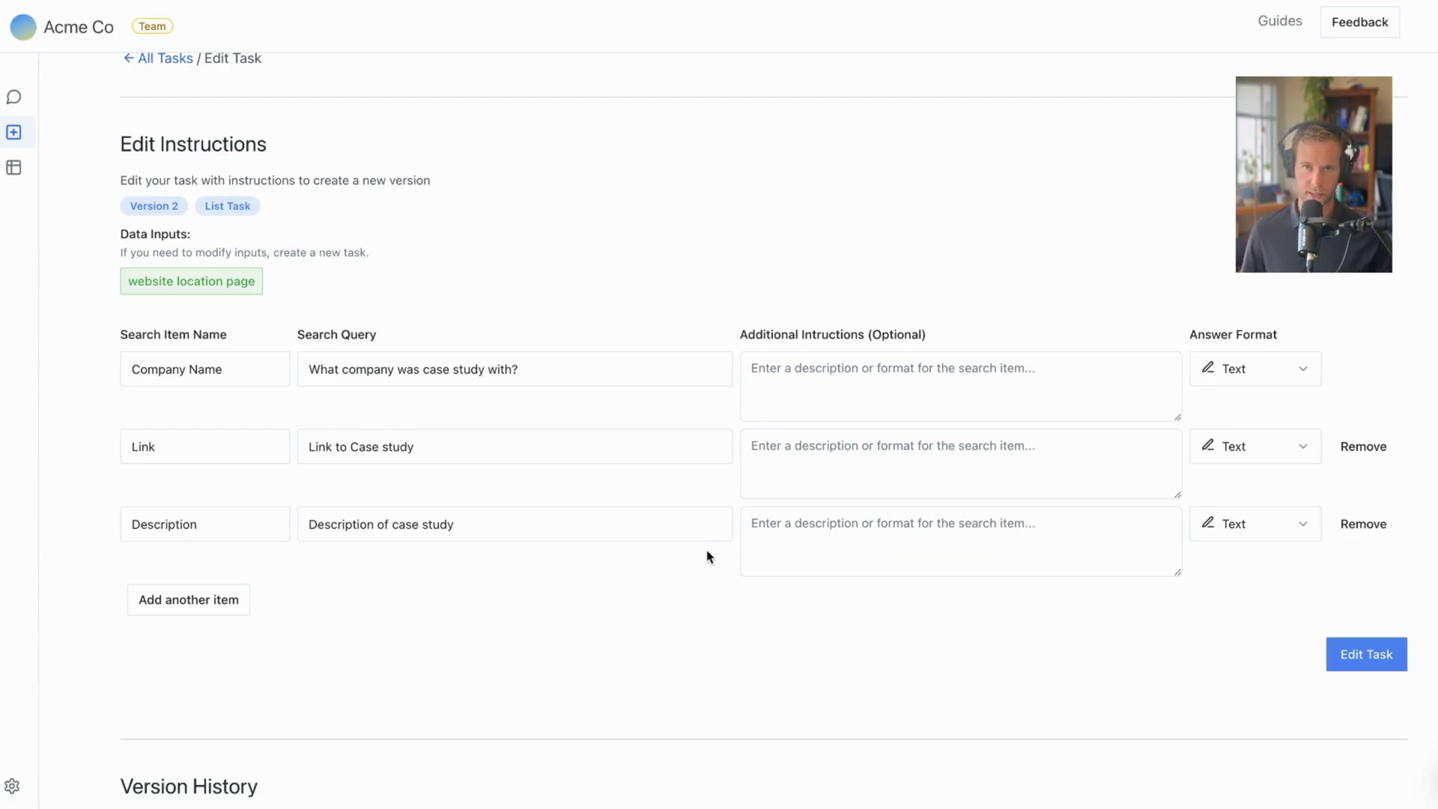
scroll(707, 557, up, 1)
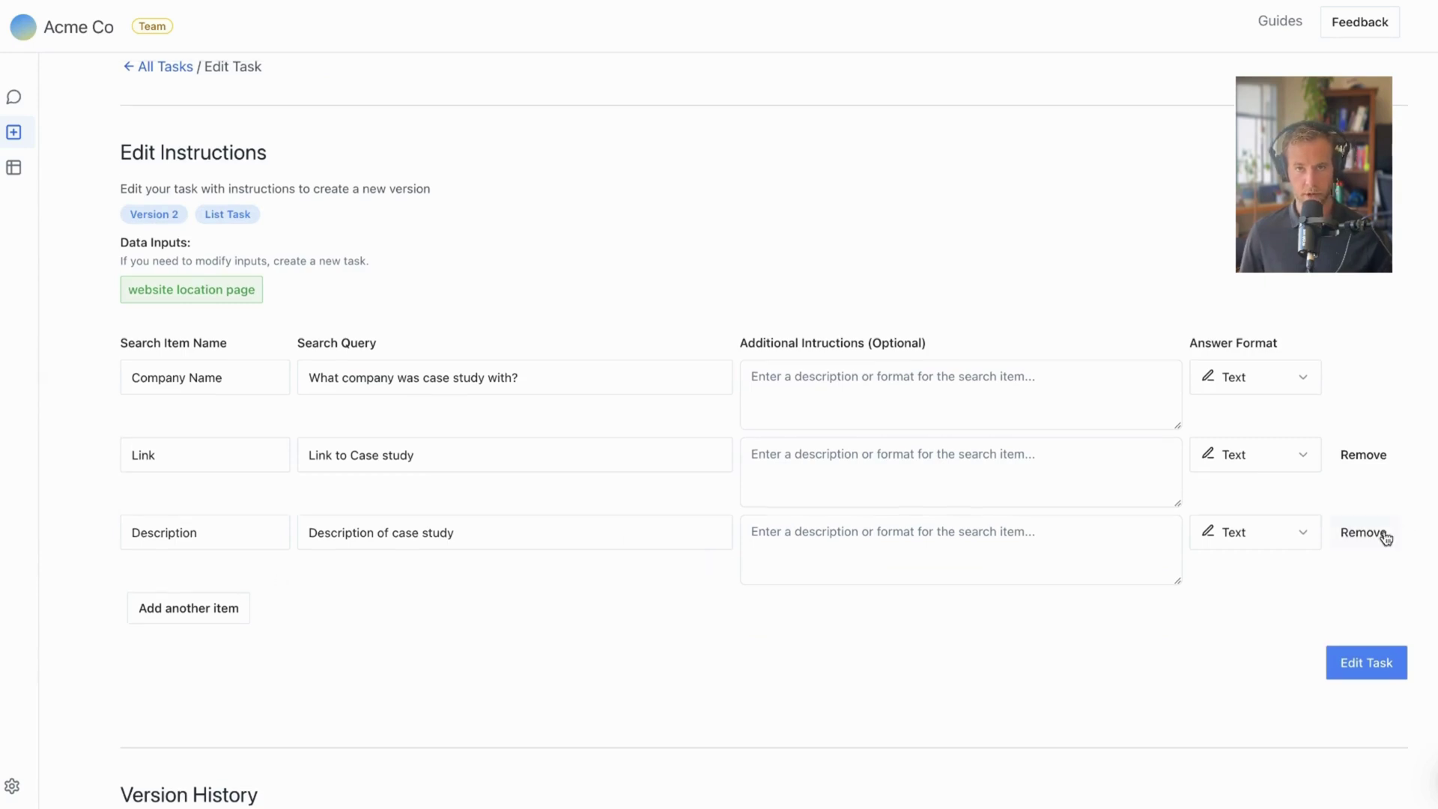
Try a fourth True/False search item, remove it, and return to All Tasks
click(181, 610)
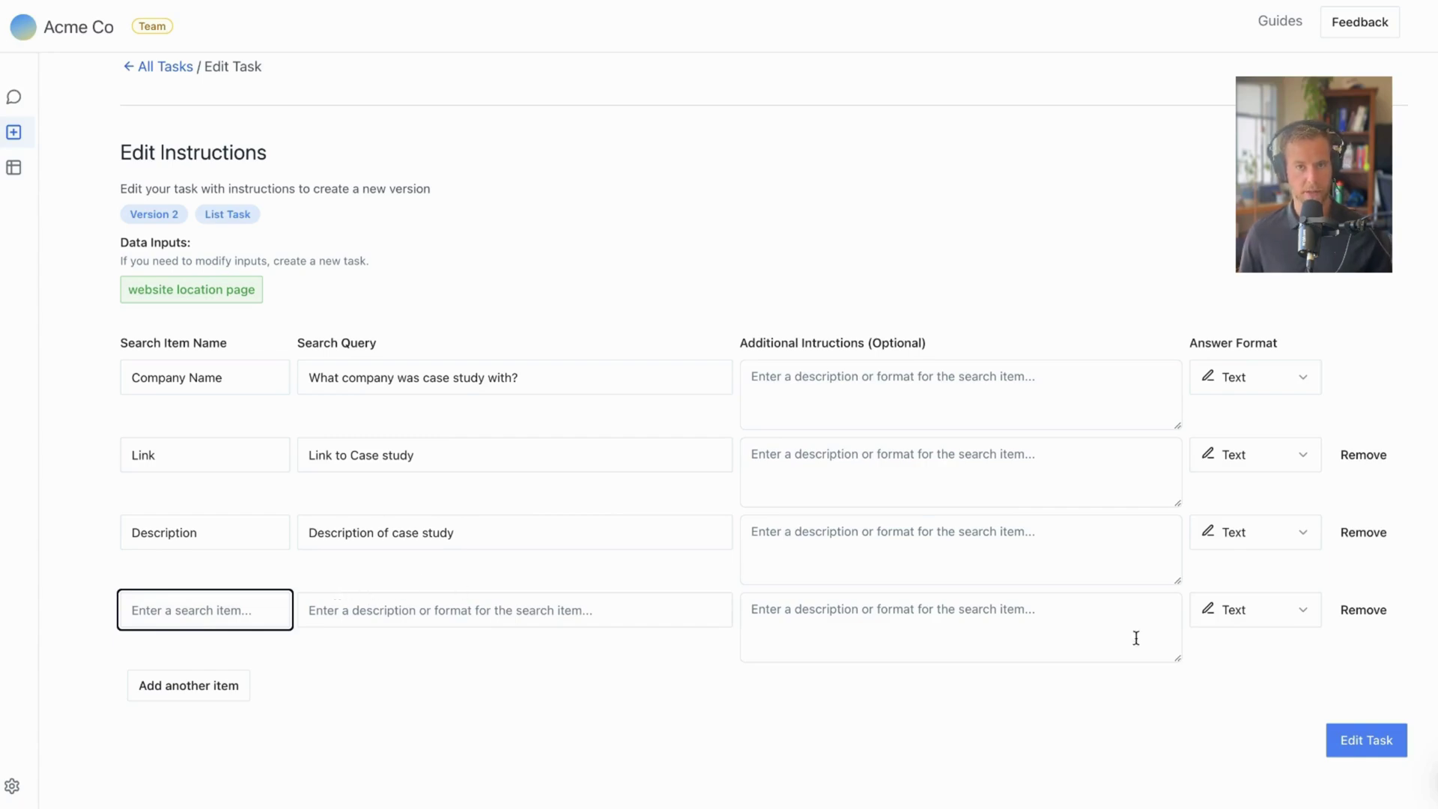
click(200, 611)
click(1281, 608)
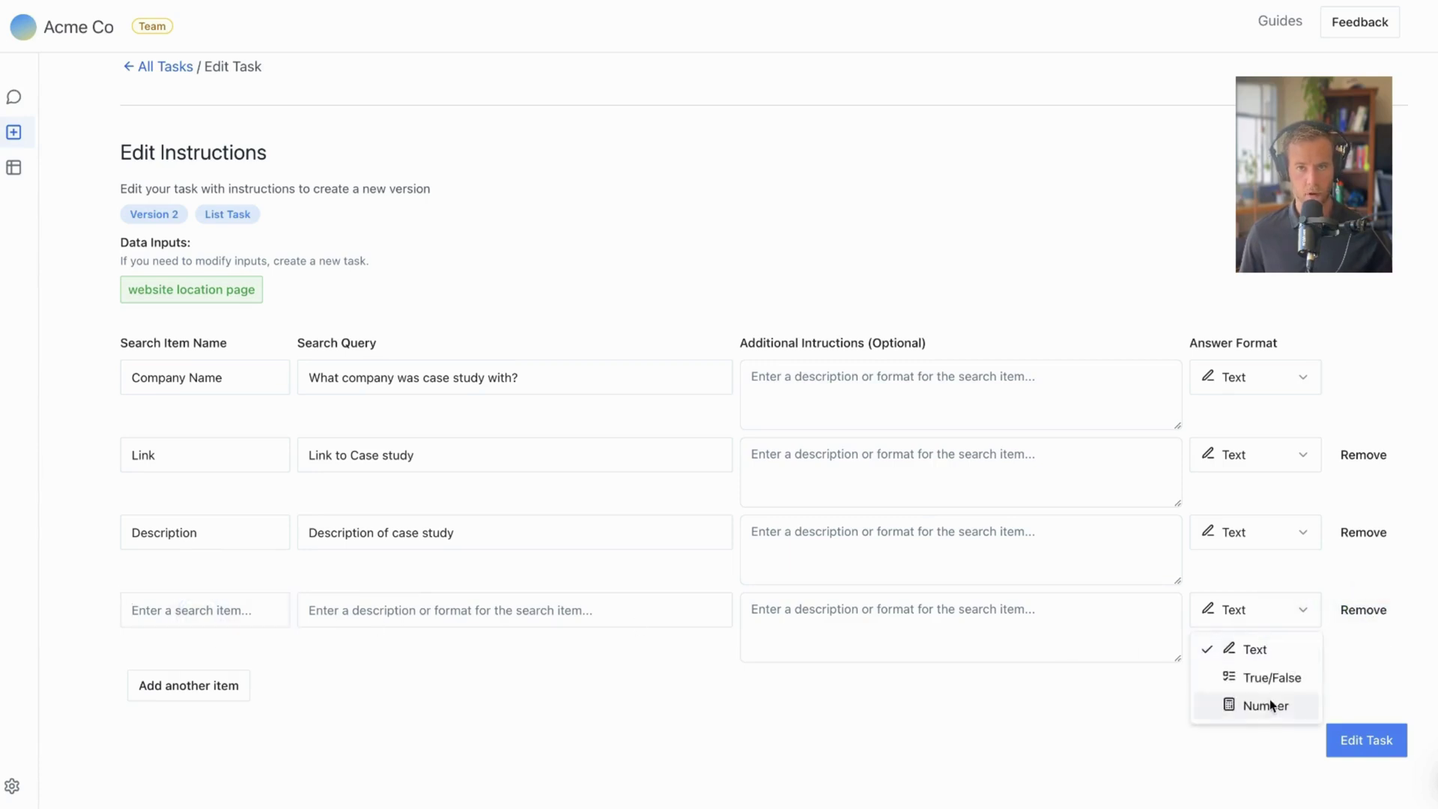
click(1259, 677)
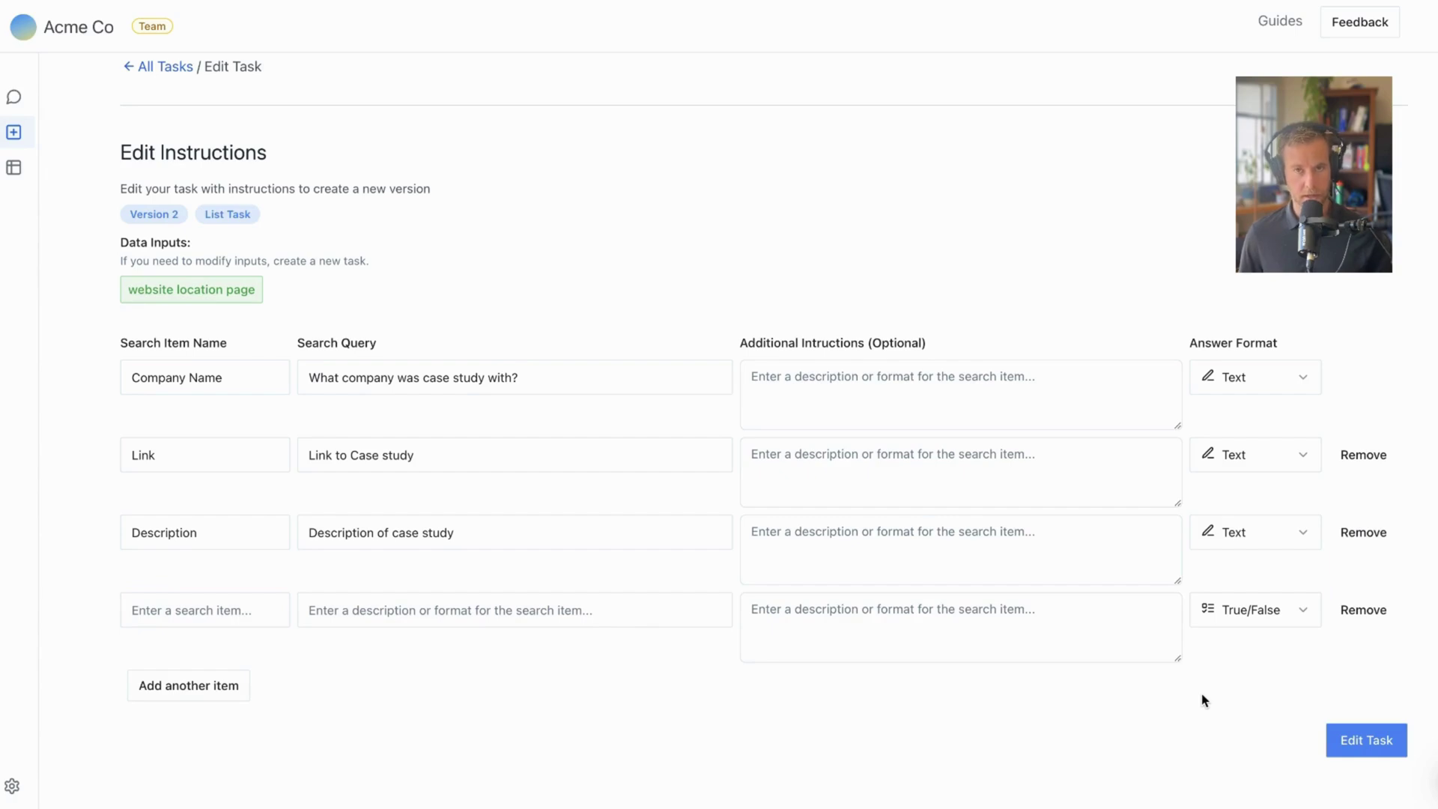
click(1390, 615)
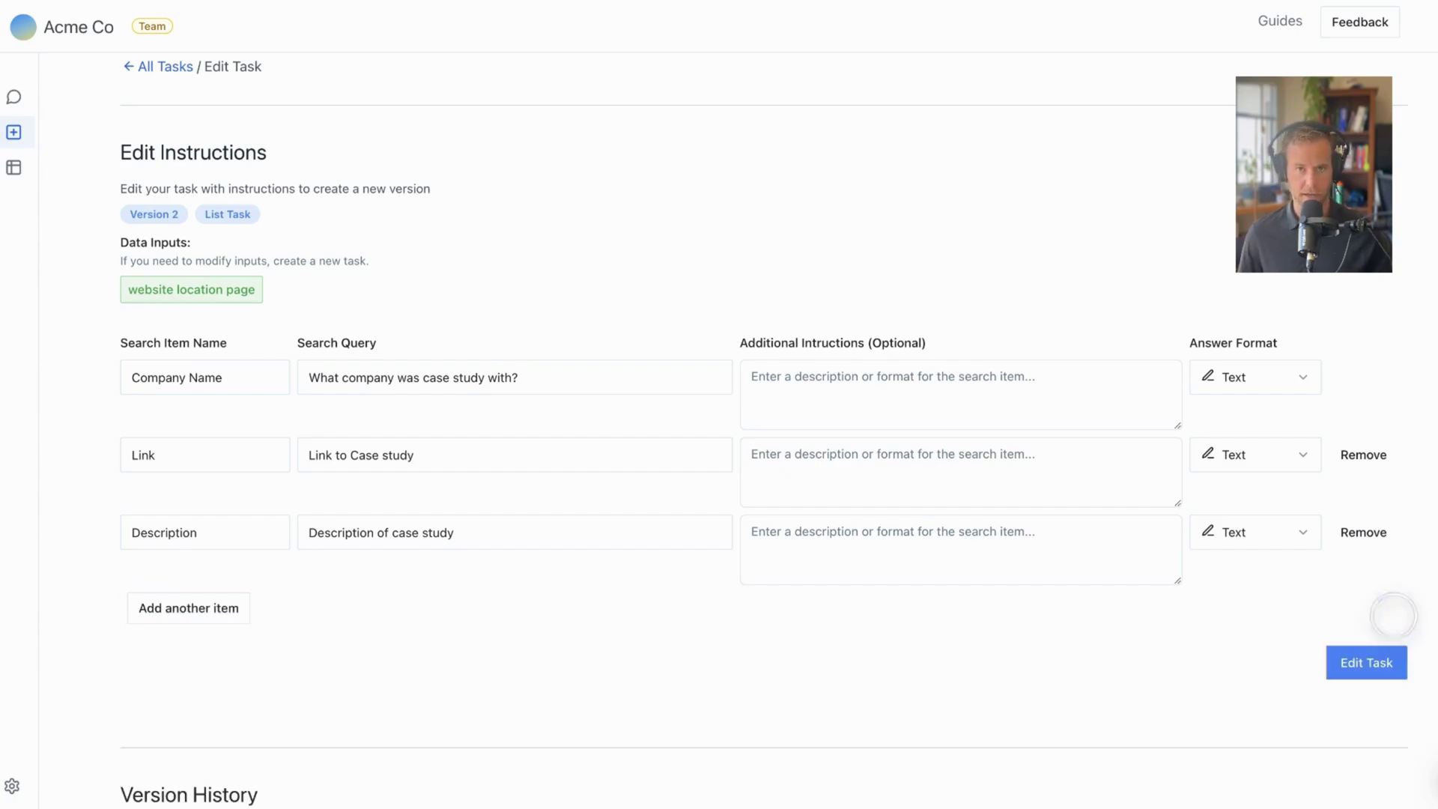
click(167, 80)
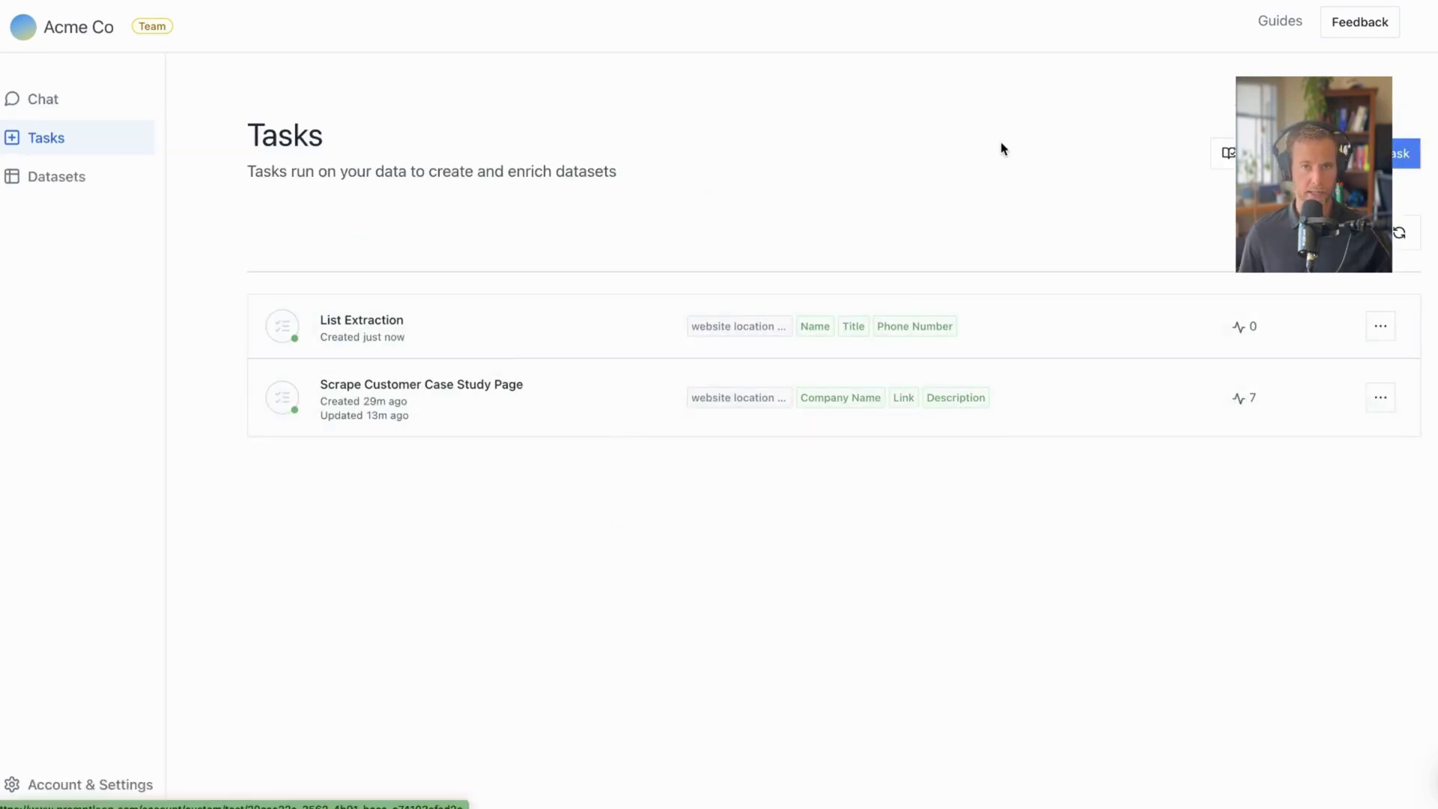
click(869, 397)
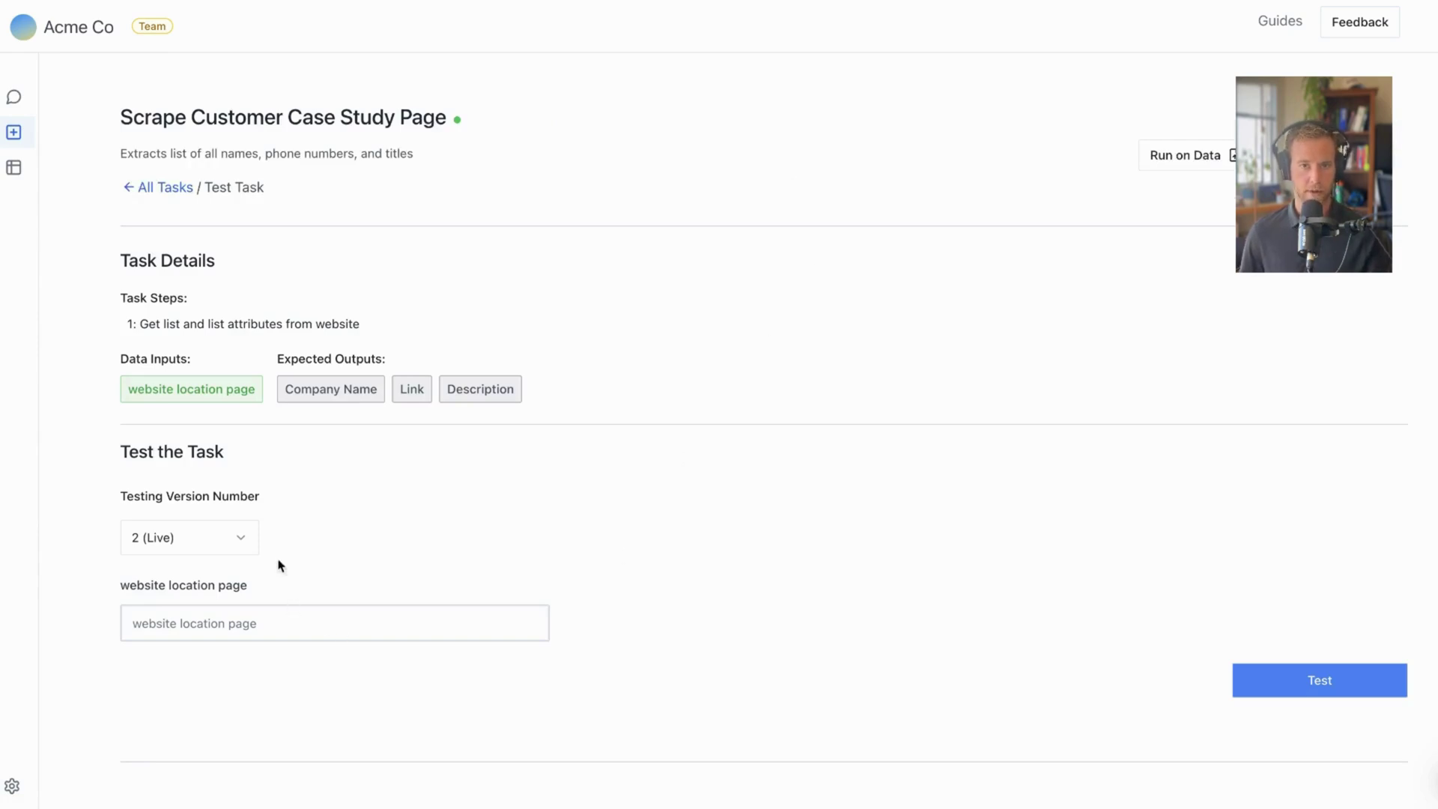
click(225, 540)
click(335, 487)
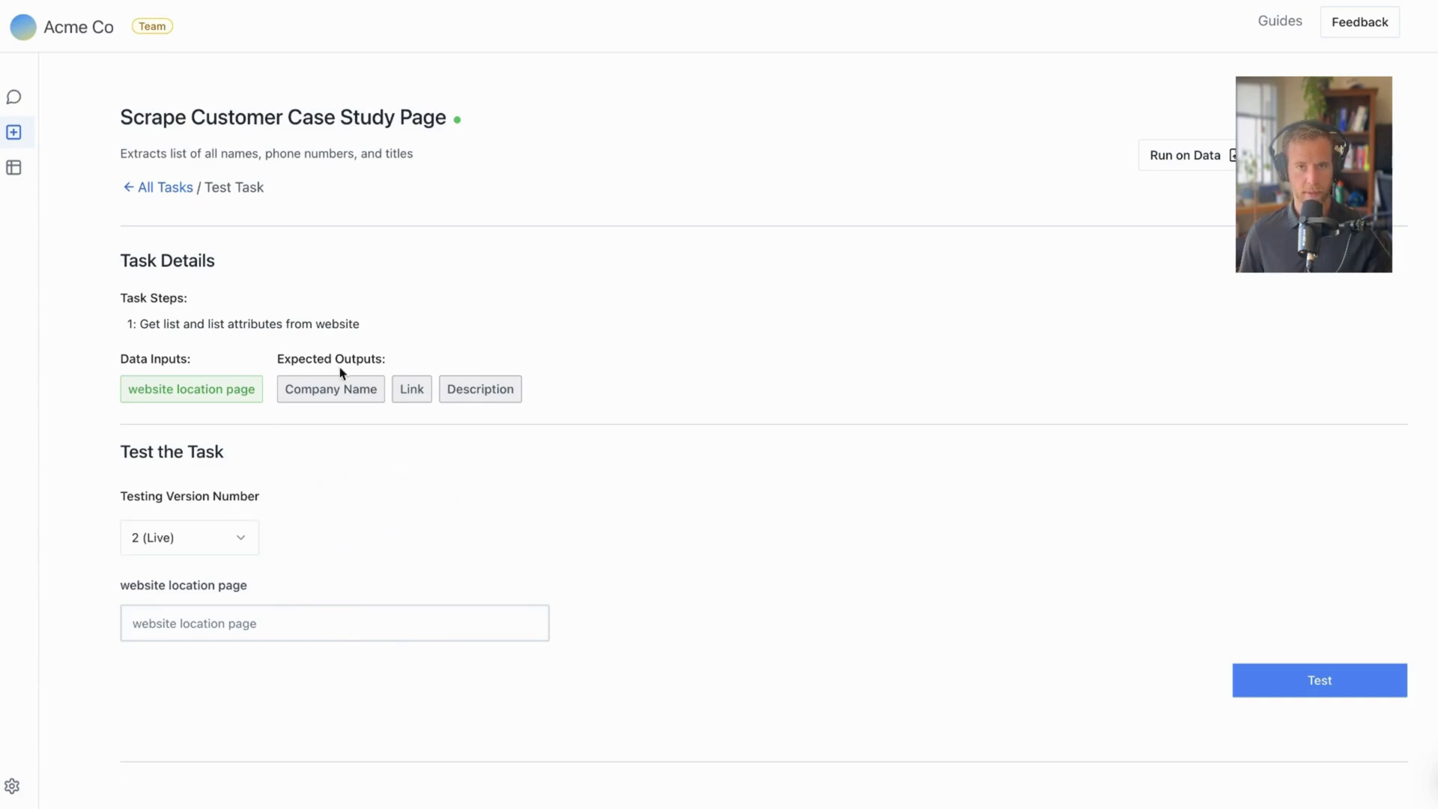
drag(118, 321, 404, 331)
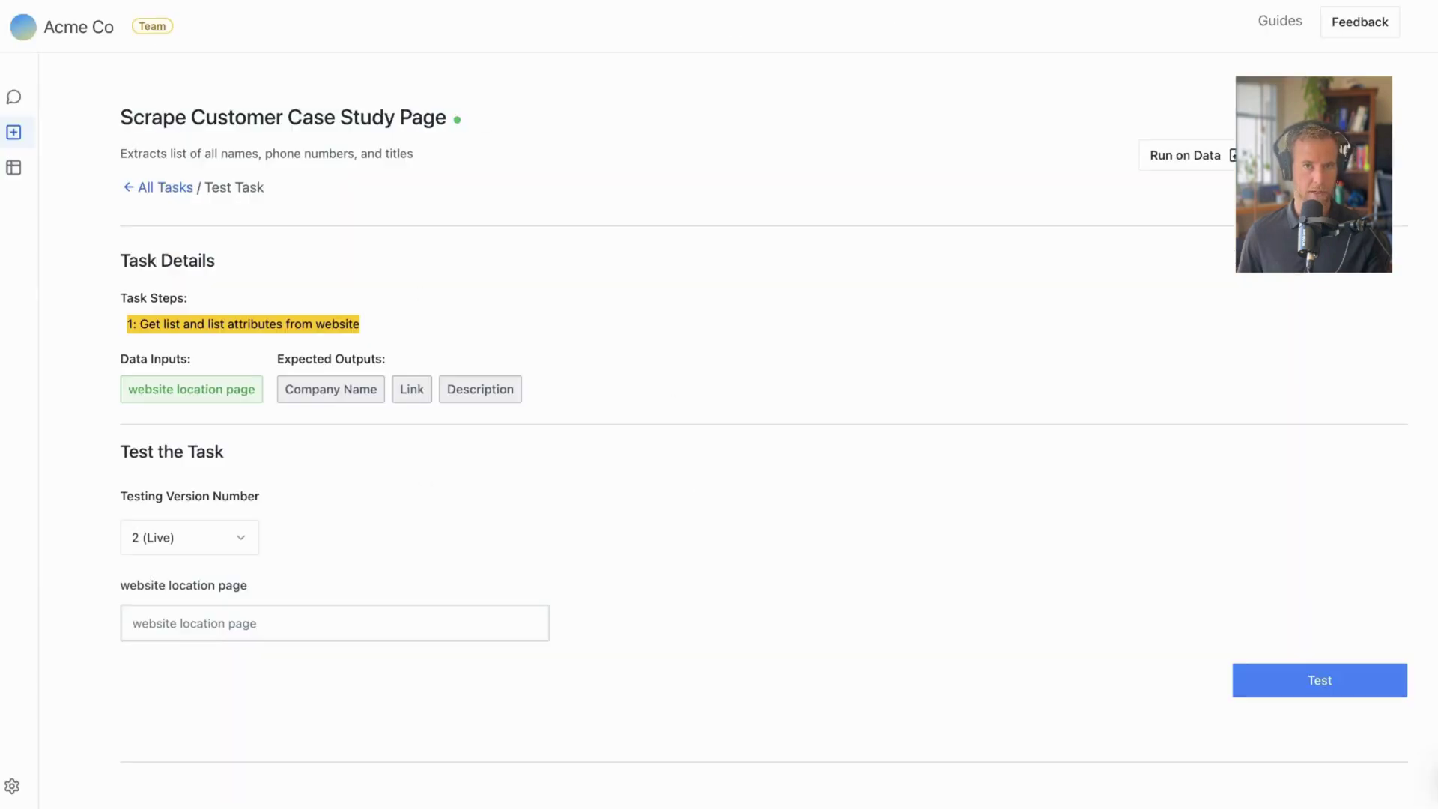
click(524, 623)
text(https://www.attentive.com/case-studies)
Run the test on the Attentive case studies page
click(1306, 681)
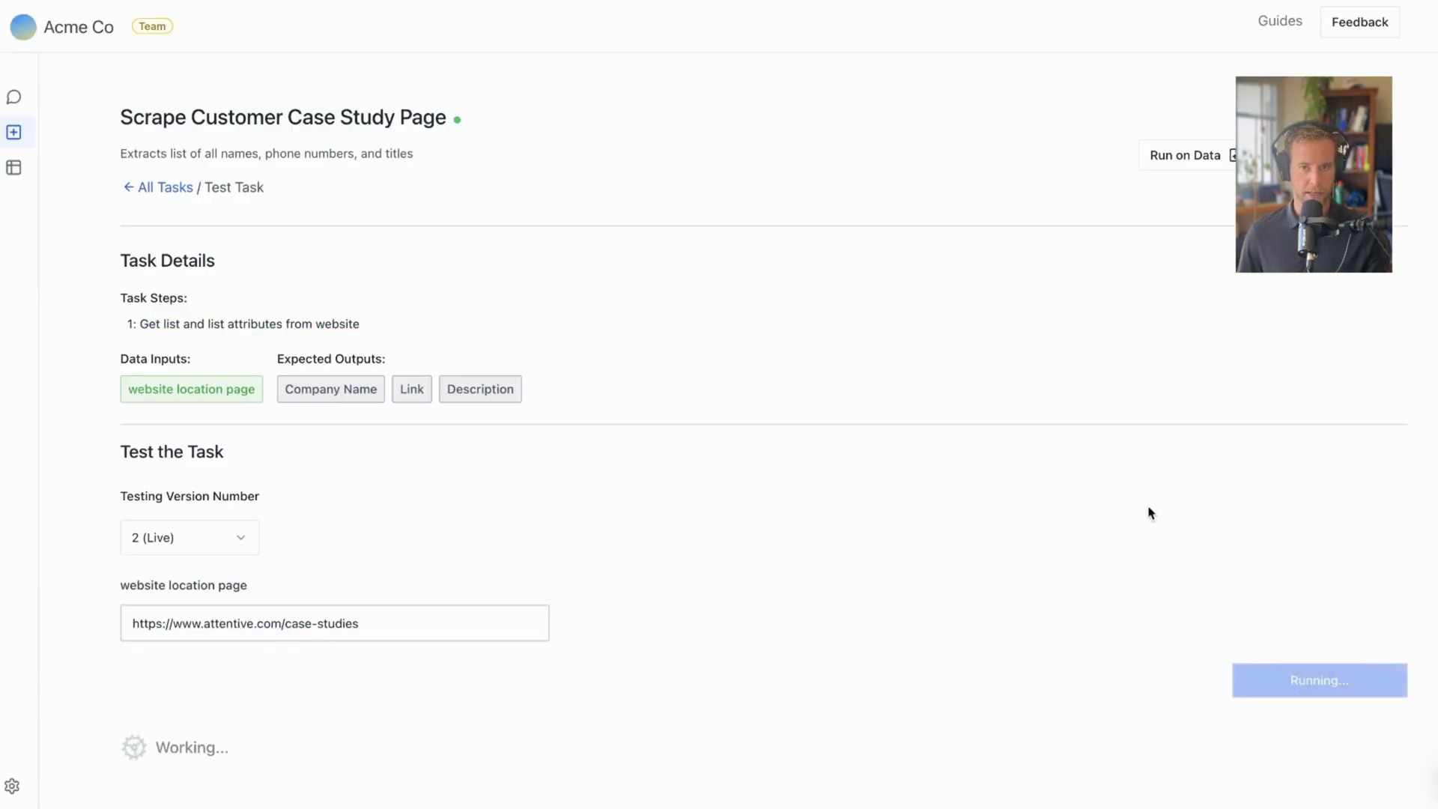
scroll(1043, 492, down, 4)
scroll(1027, 652, up, 3)
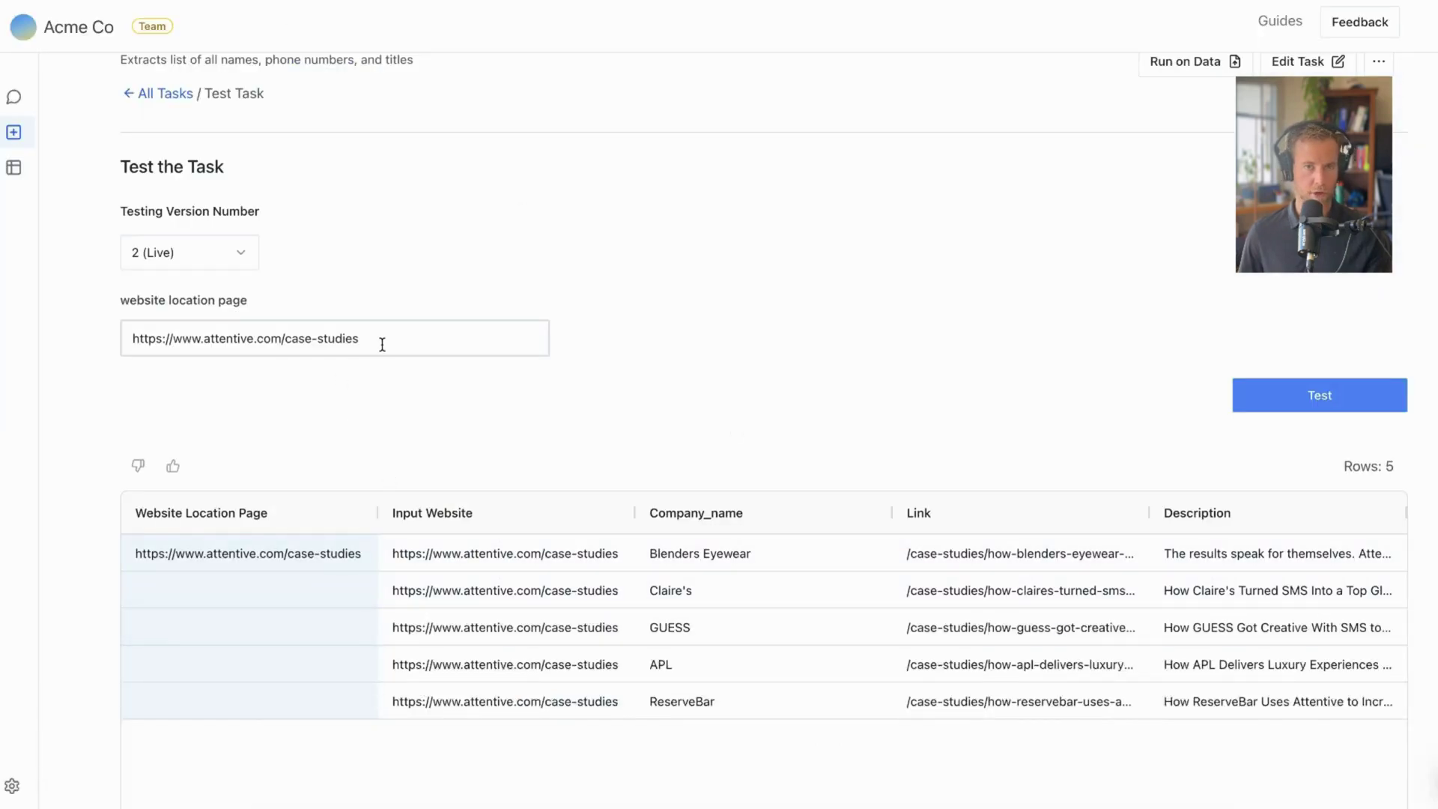
drag(382, 343, 75, 313)
text(https://stripe.com/customers)
key(Return)
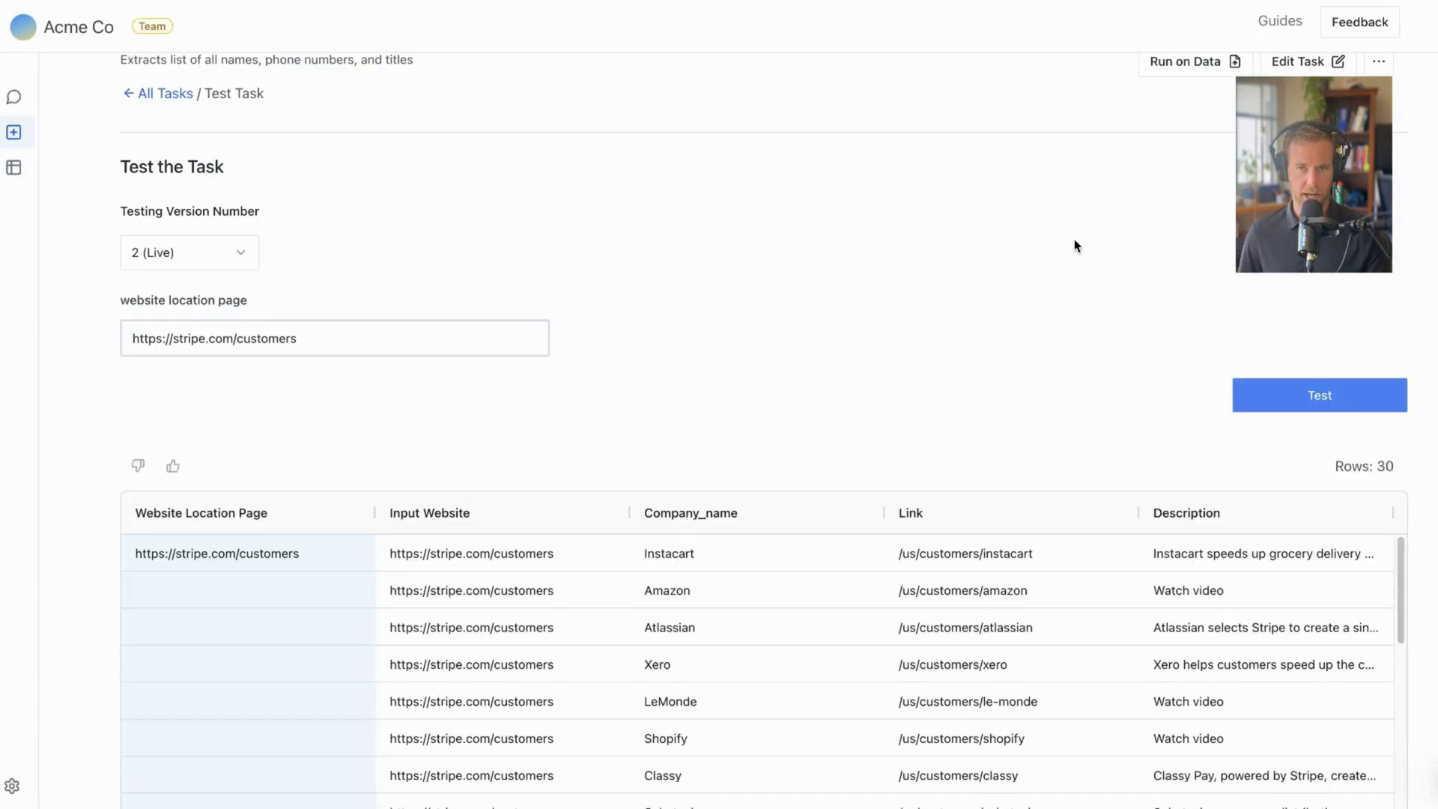
scroll(1090, 328, down, 5)
scroll(1090, 328, up, 8)
scroll(1066, 344, down, 6)
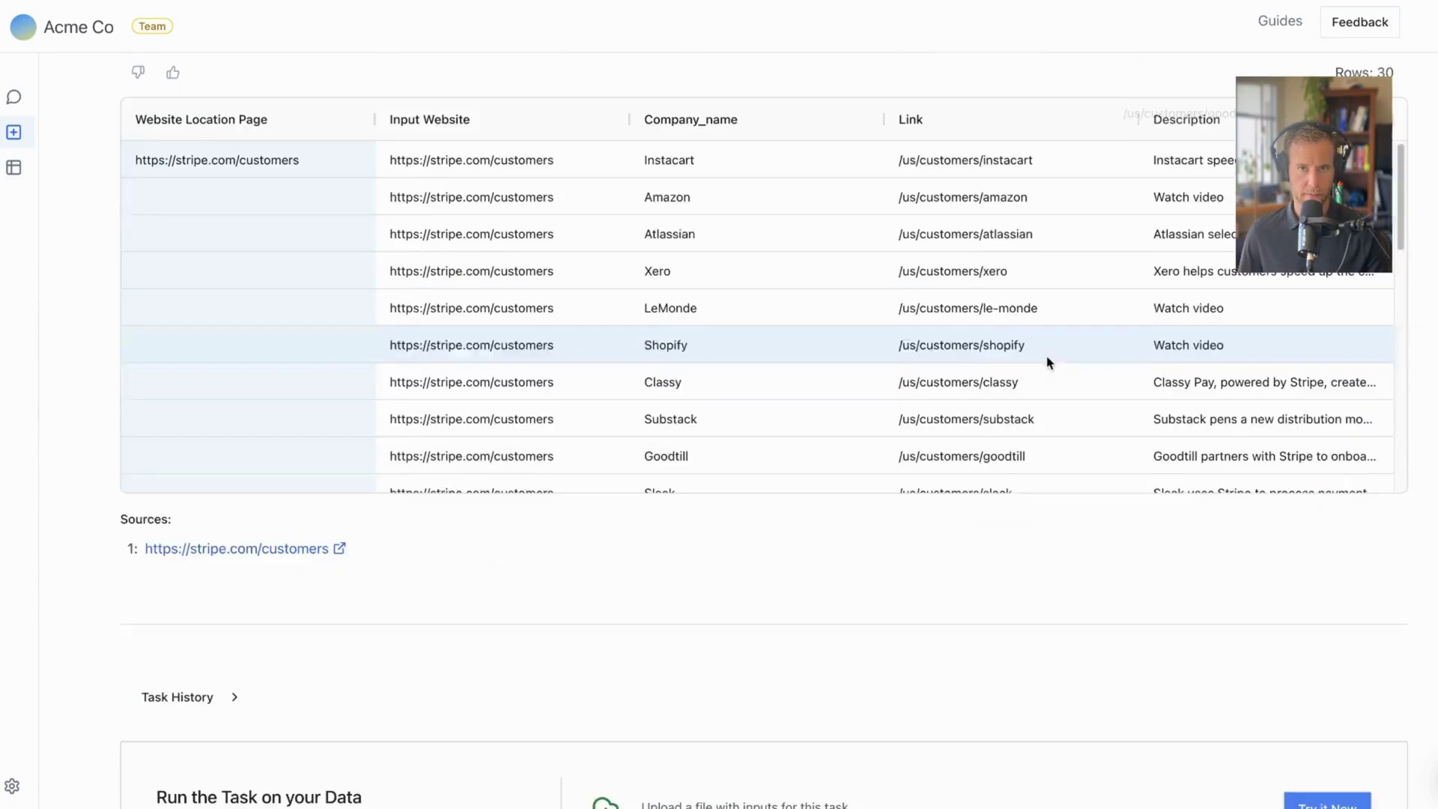
scroll(1046, 363, up, 2)
scroll(1071, 404, down, 12)
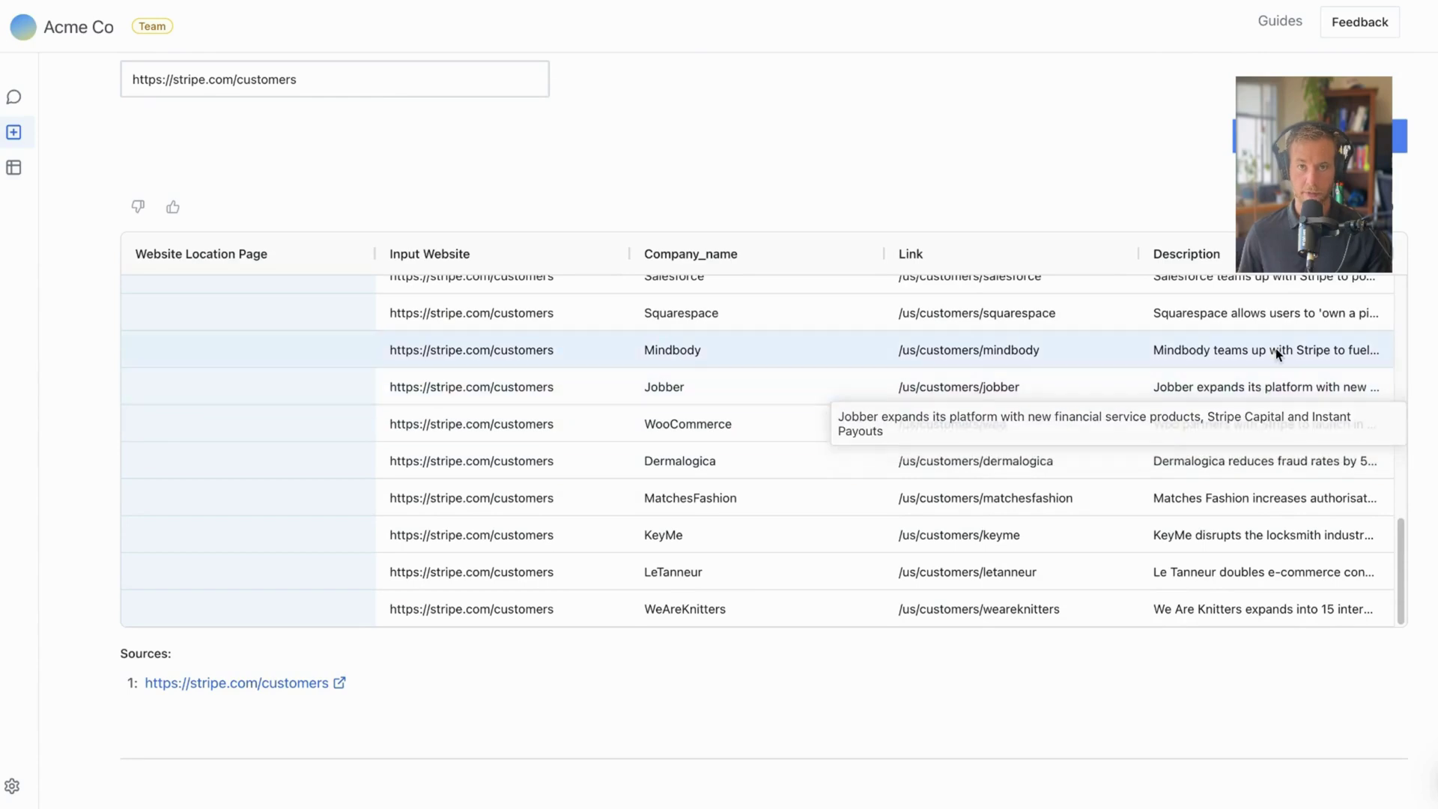
scroll(1274, 348, up, 10)
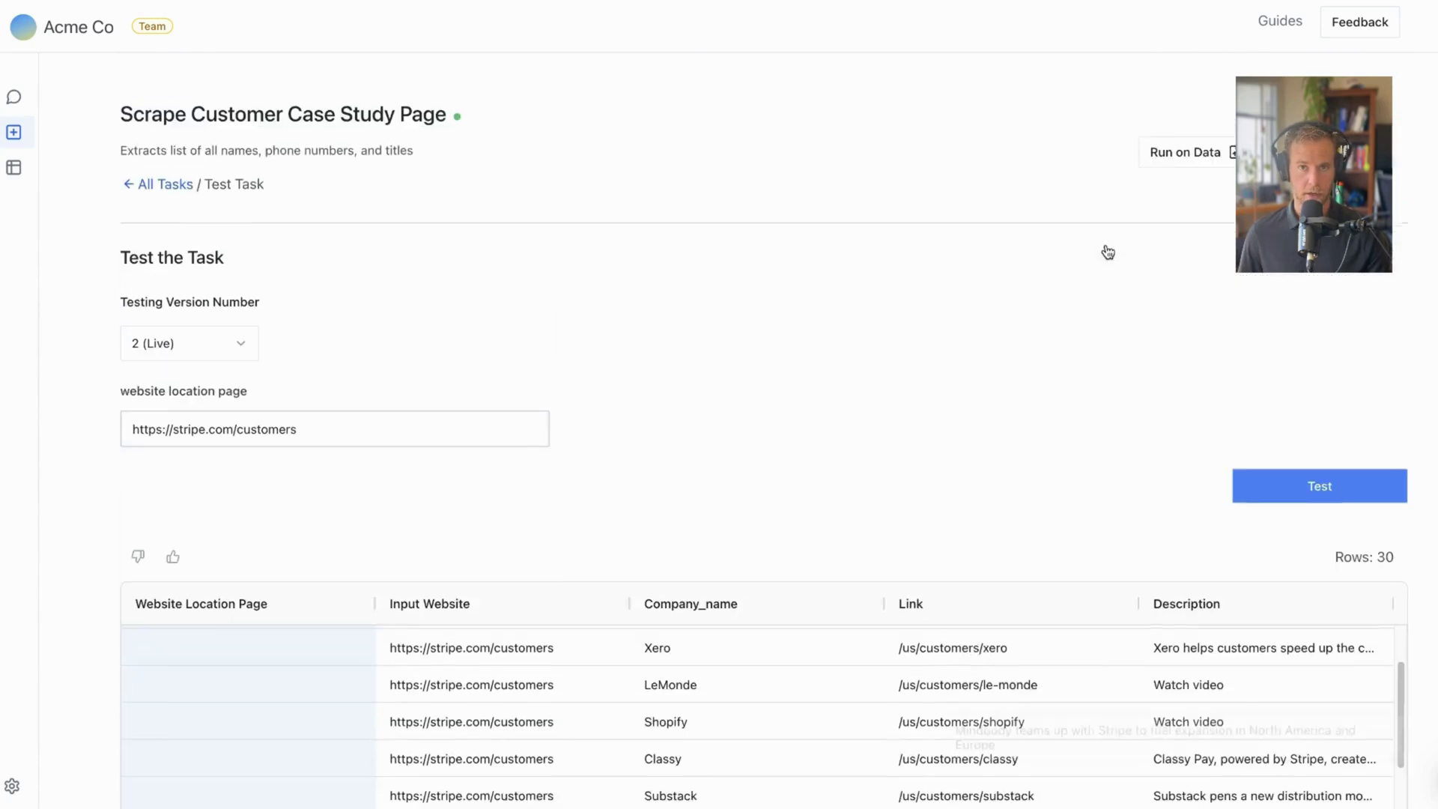
Inspect the Description item's optional additional instructions in the task editor, leaving them unchanged
click(1340, 187)
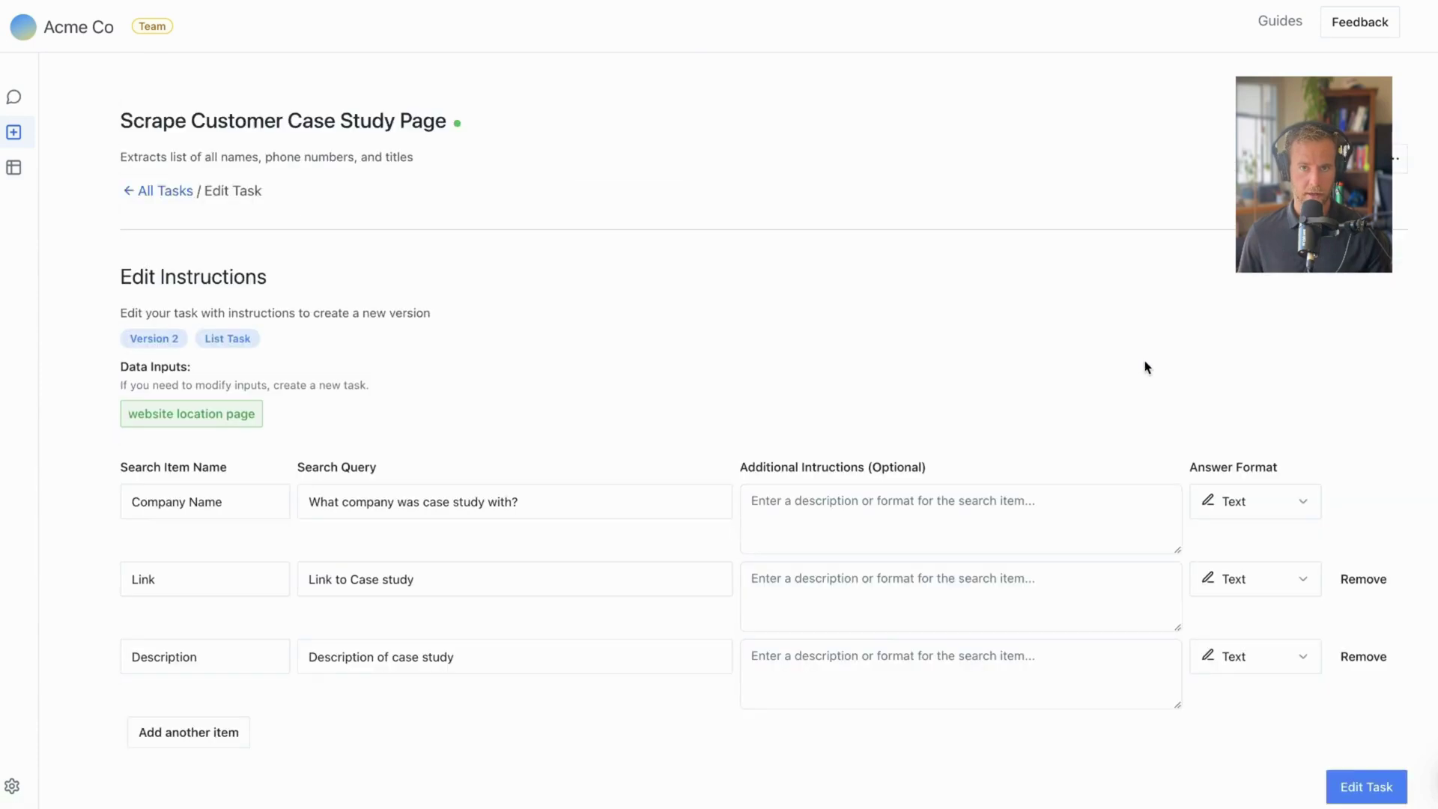
click(882, 653)
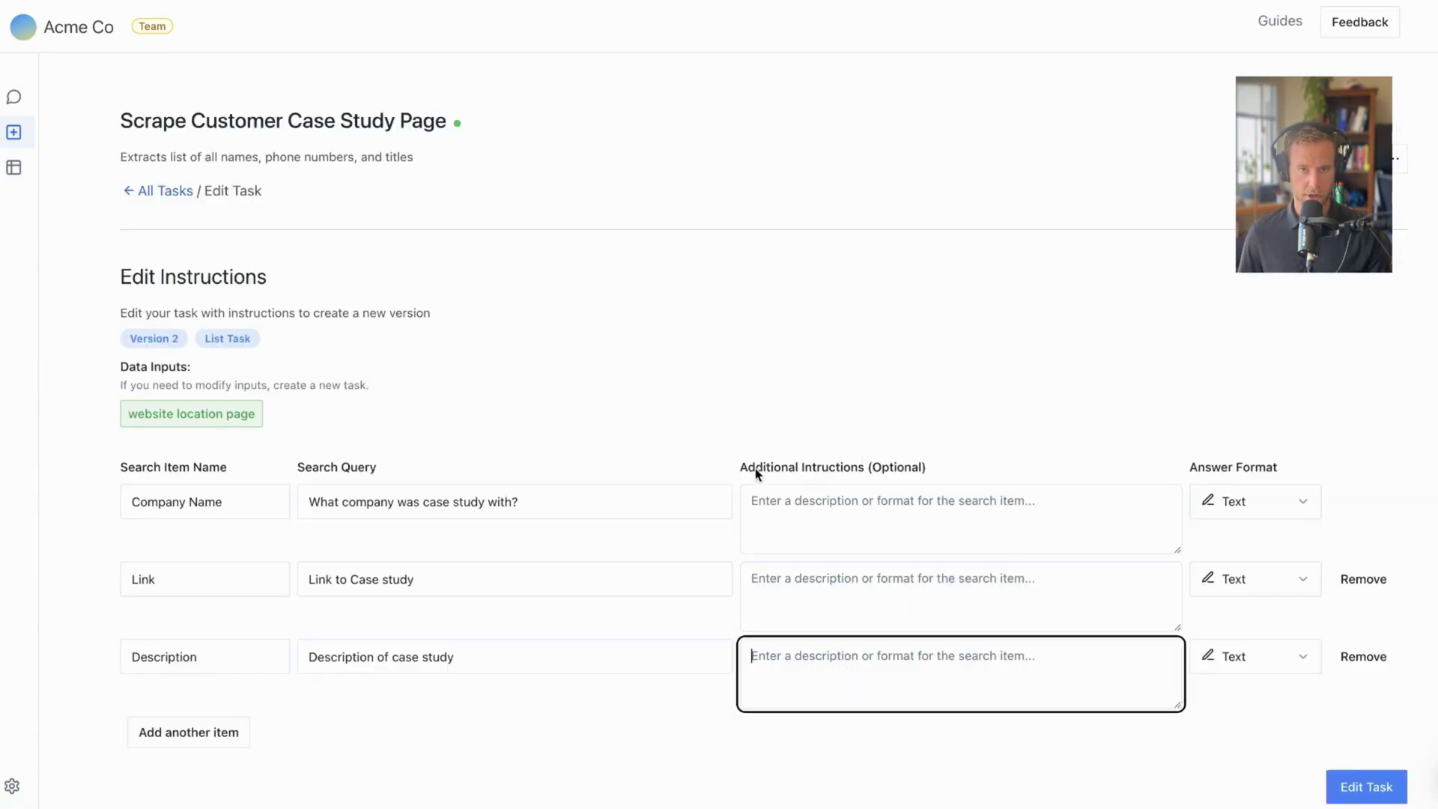
drag(756, 470, 990, 463)
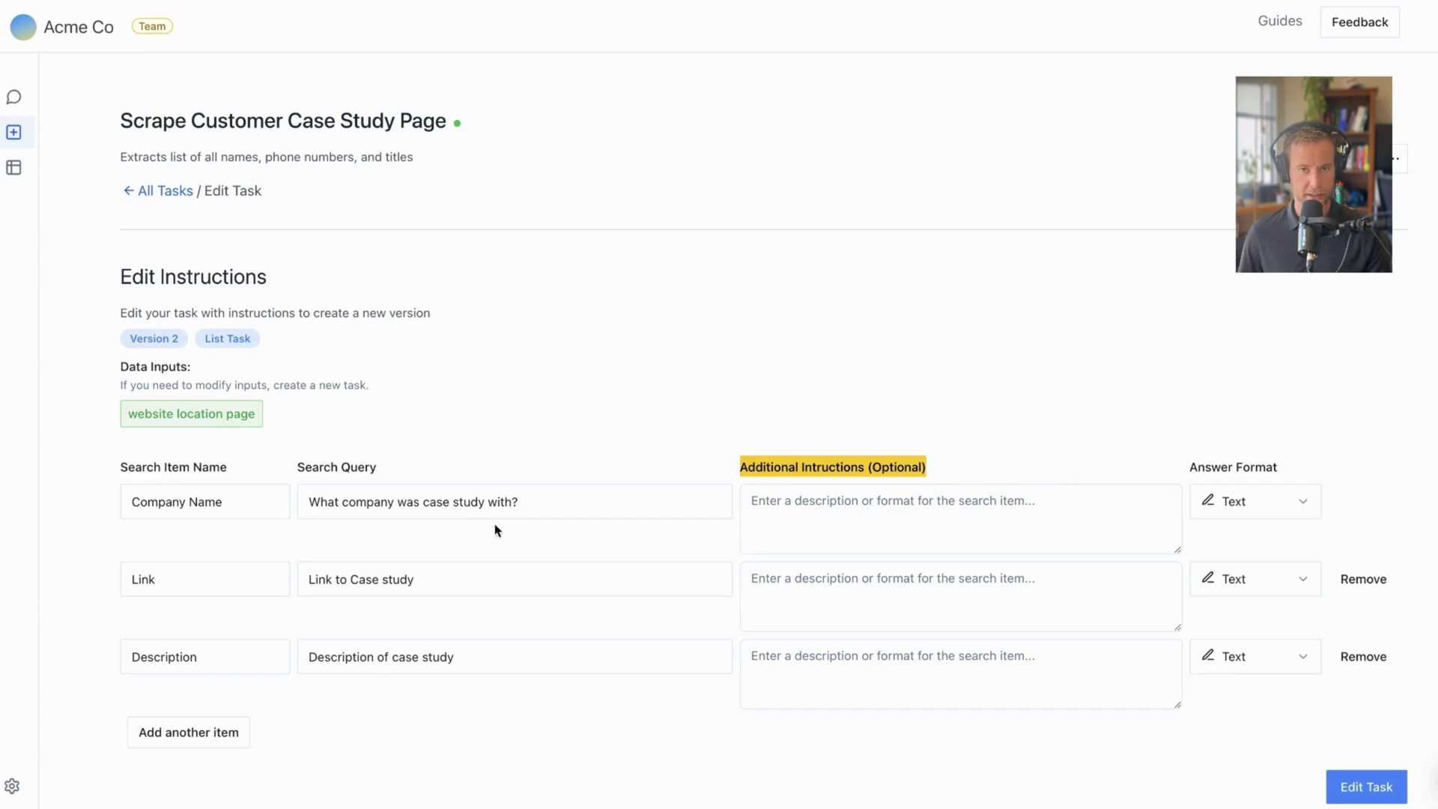
click(505, 453)
Check the version list on the test page, keeping version 2 as the live version
click(1273, 157)
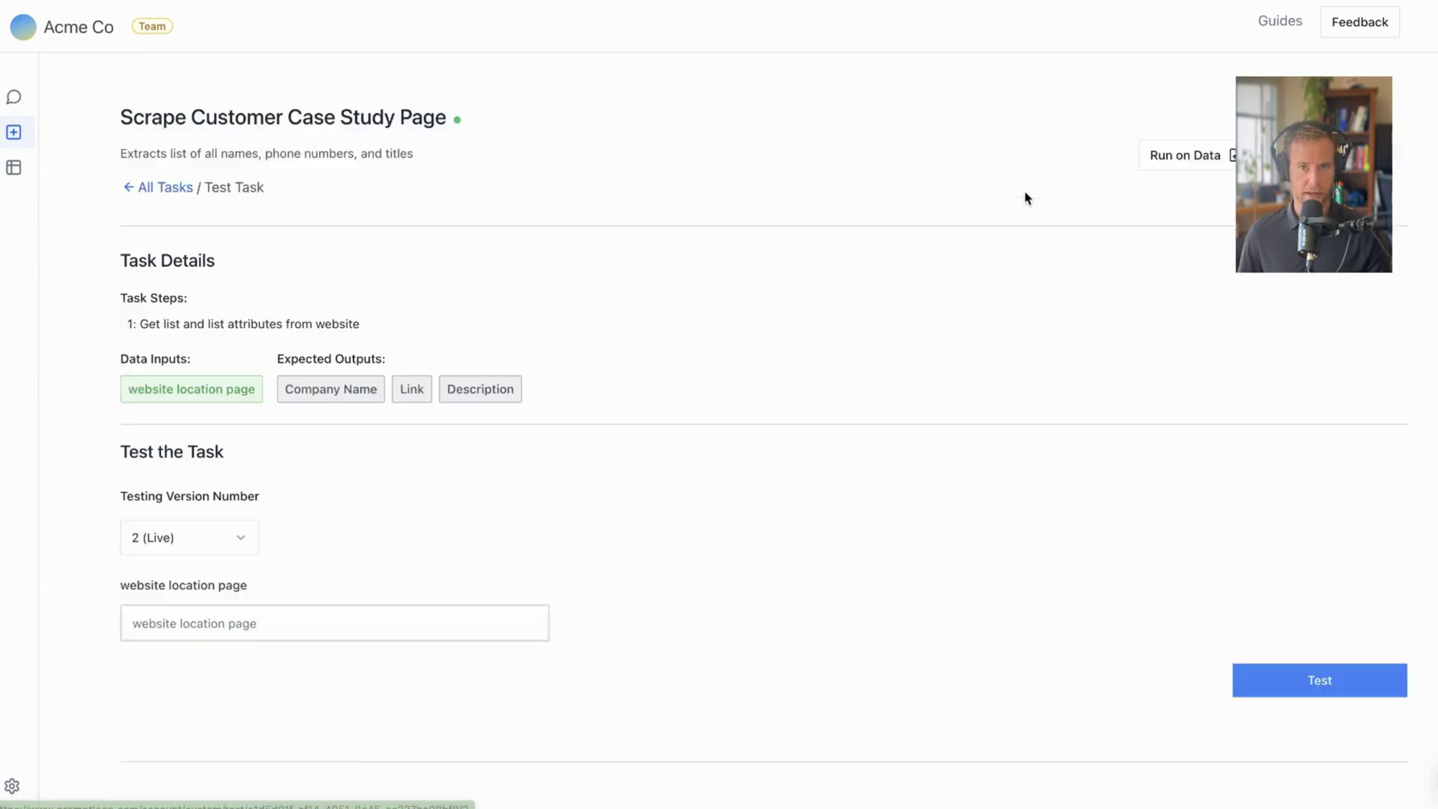
scroll(224, 424, down, 5)
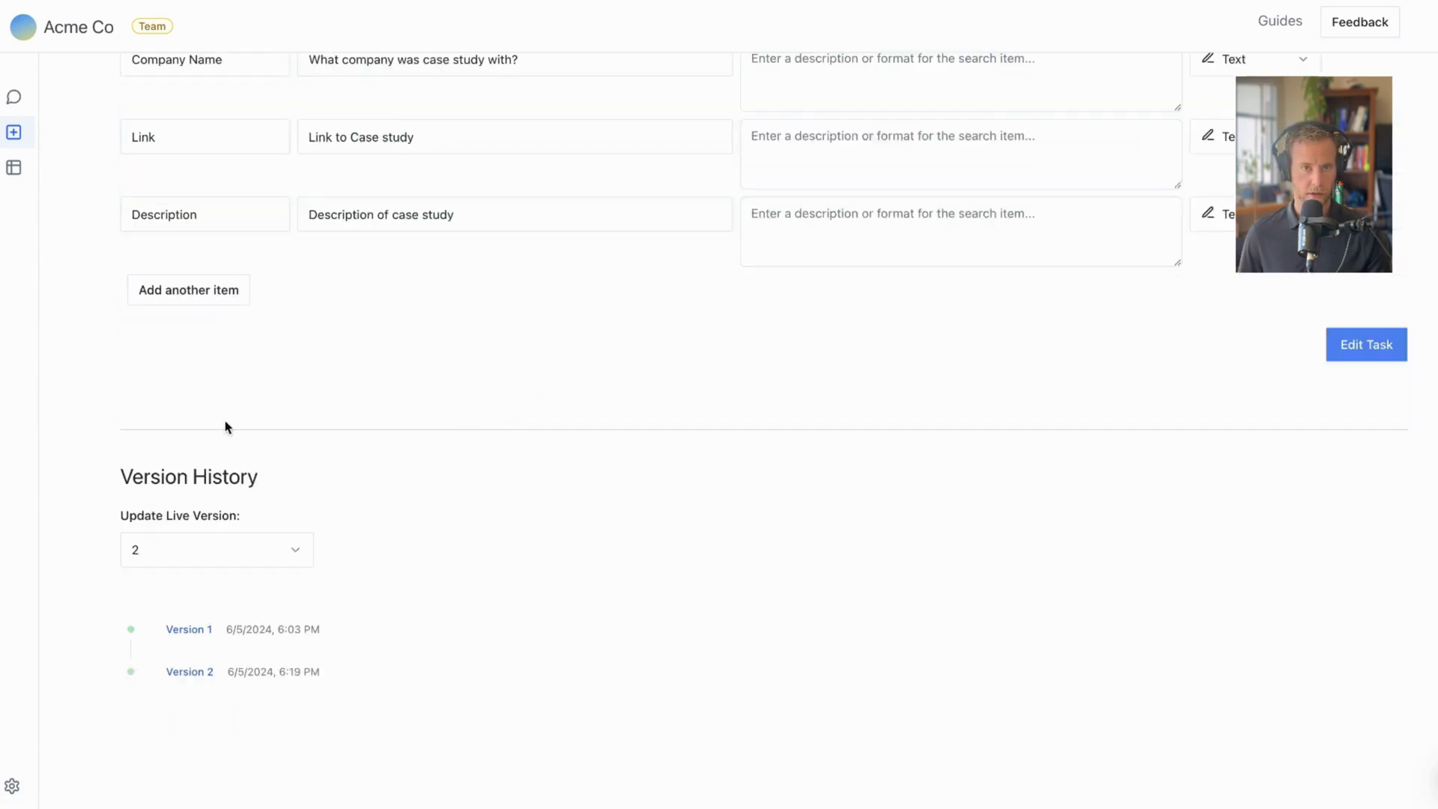
click(183, 534)
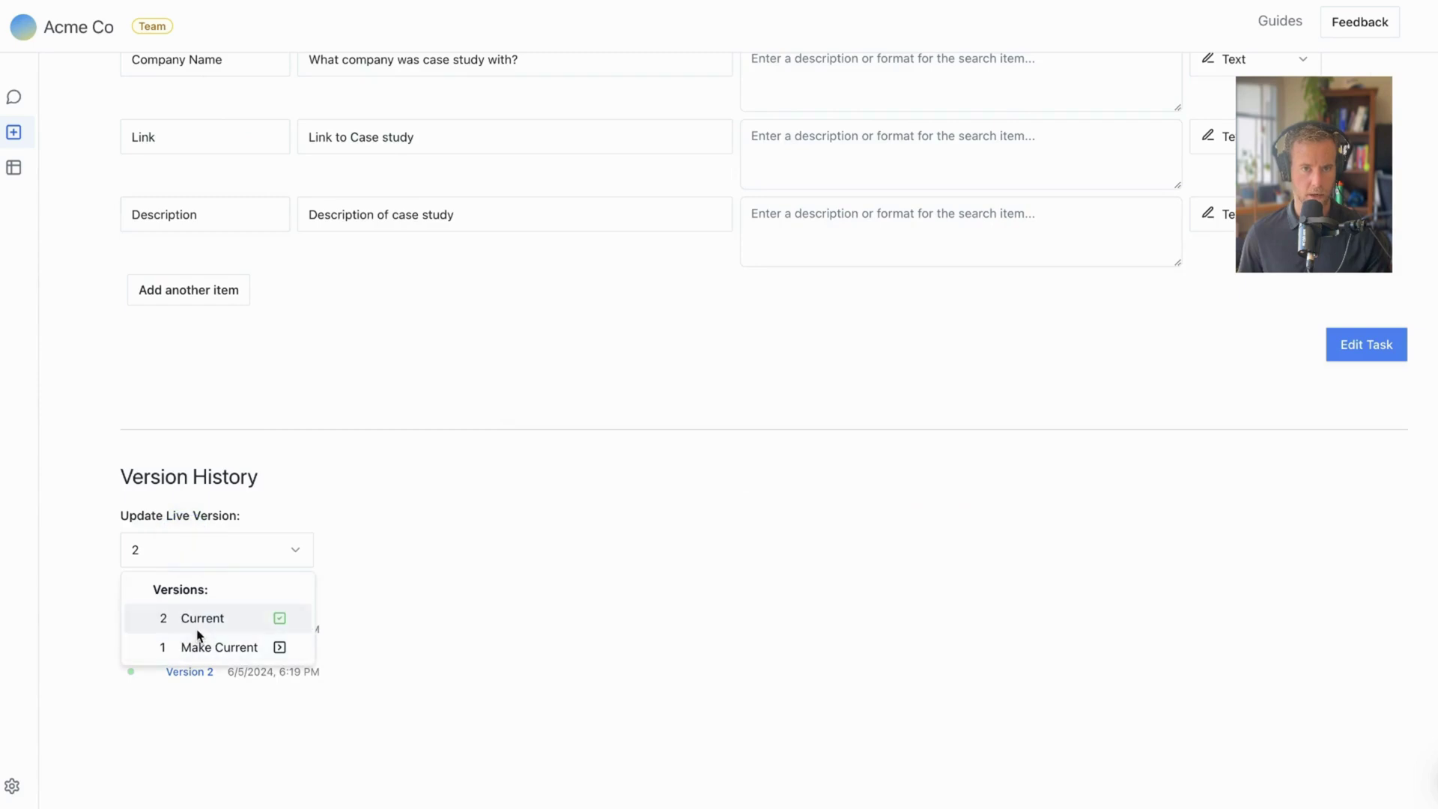
click(763, 435)
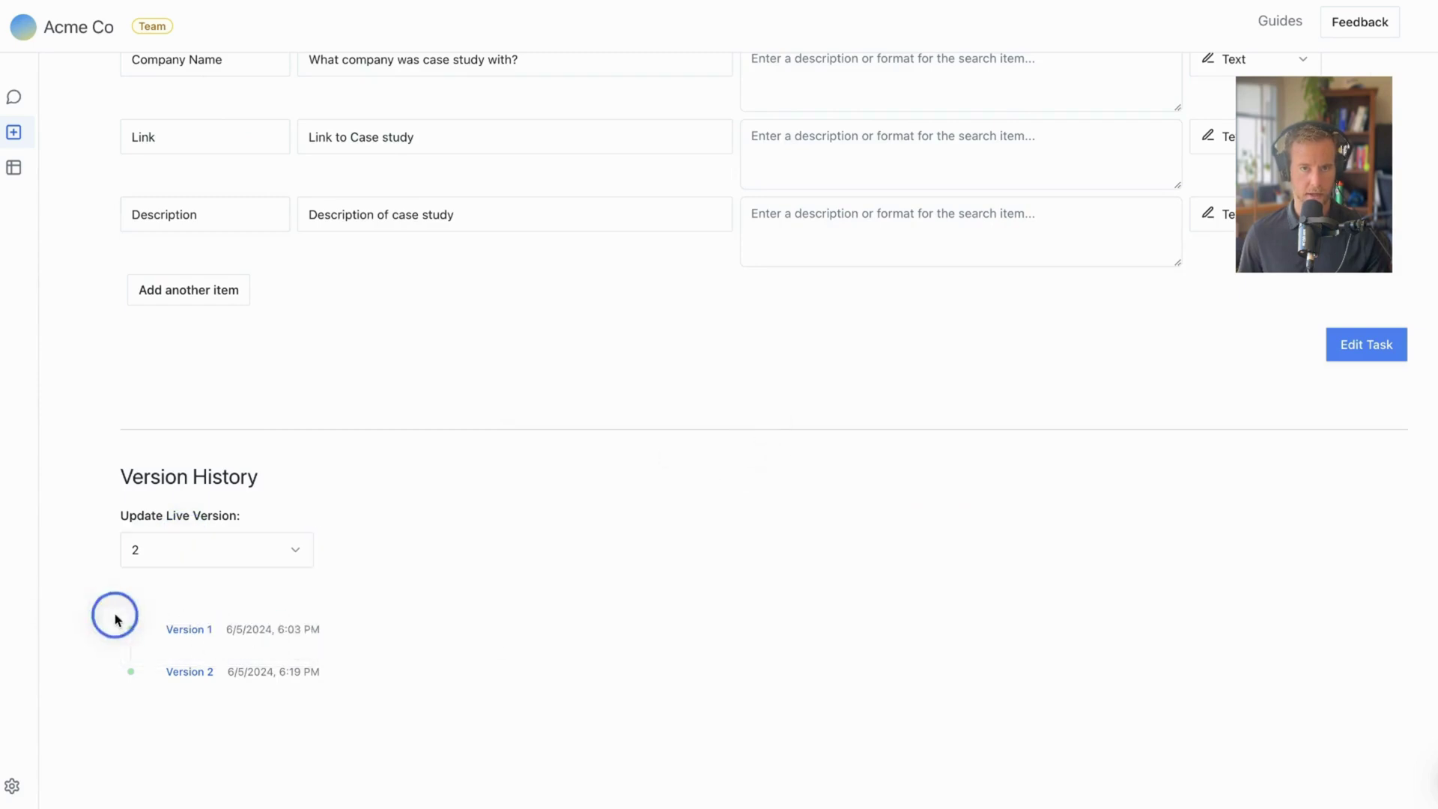
drag(113, 613, 391, 683)
click(392, 684)
scroll(927, 465, up, 6)
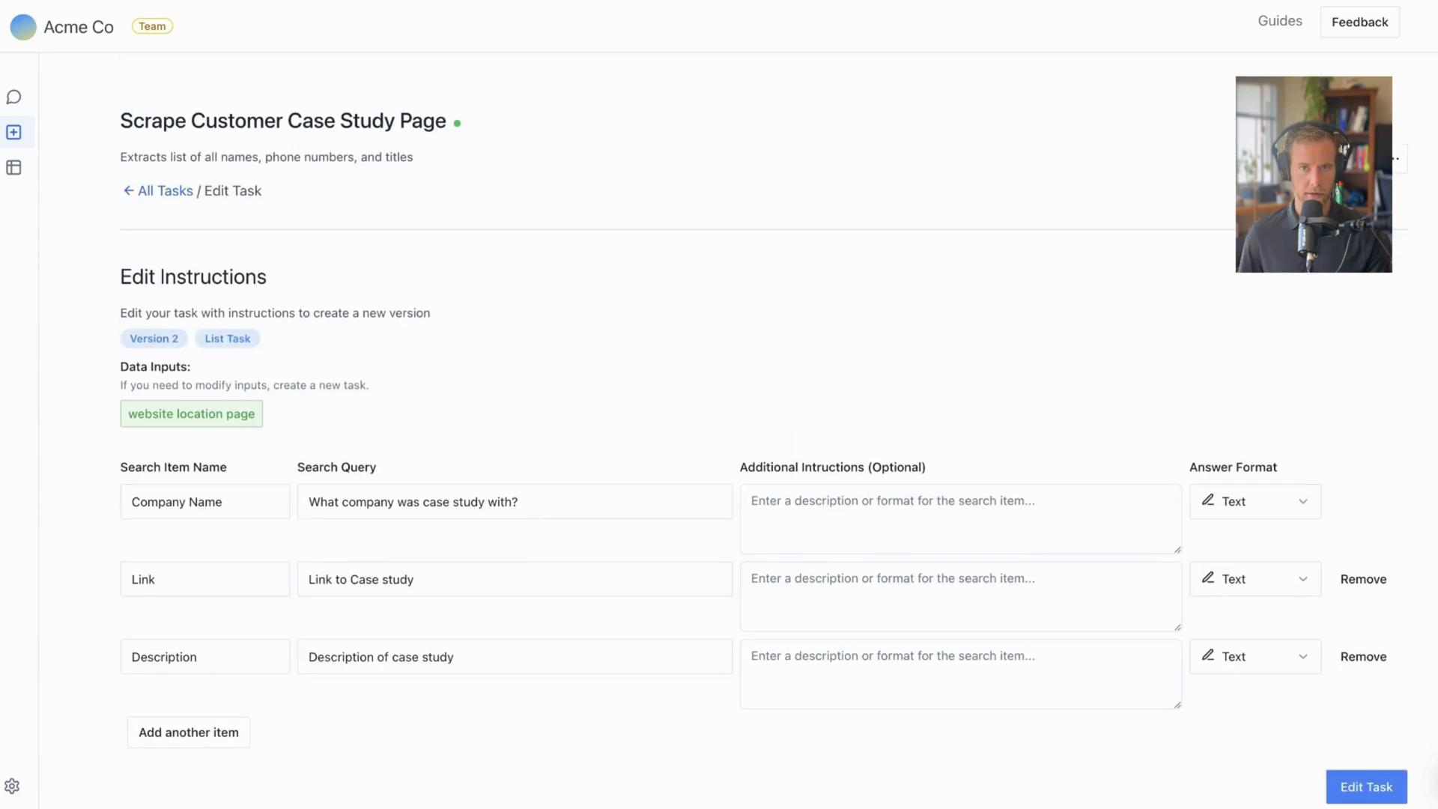
Expand Task History on the test page and review the past result rows
click(1340, 158)
scroll(858, 313, down, 5)
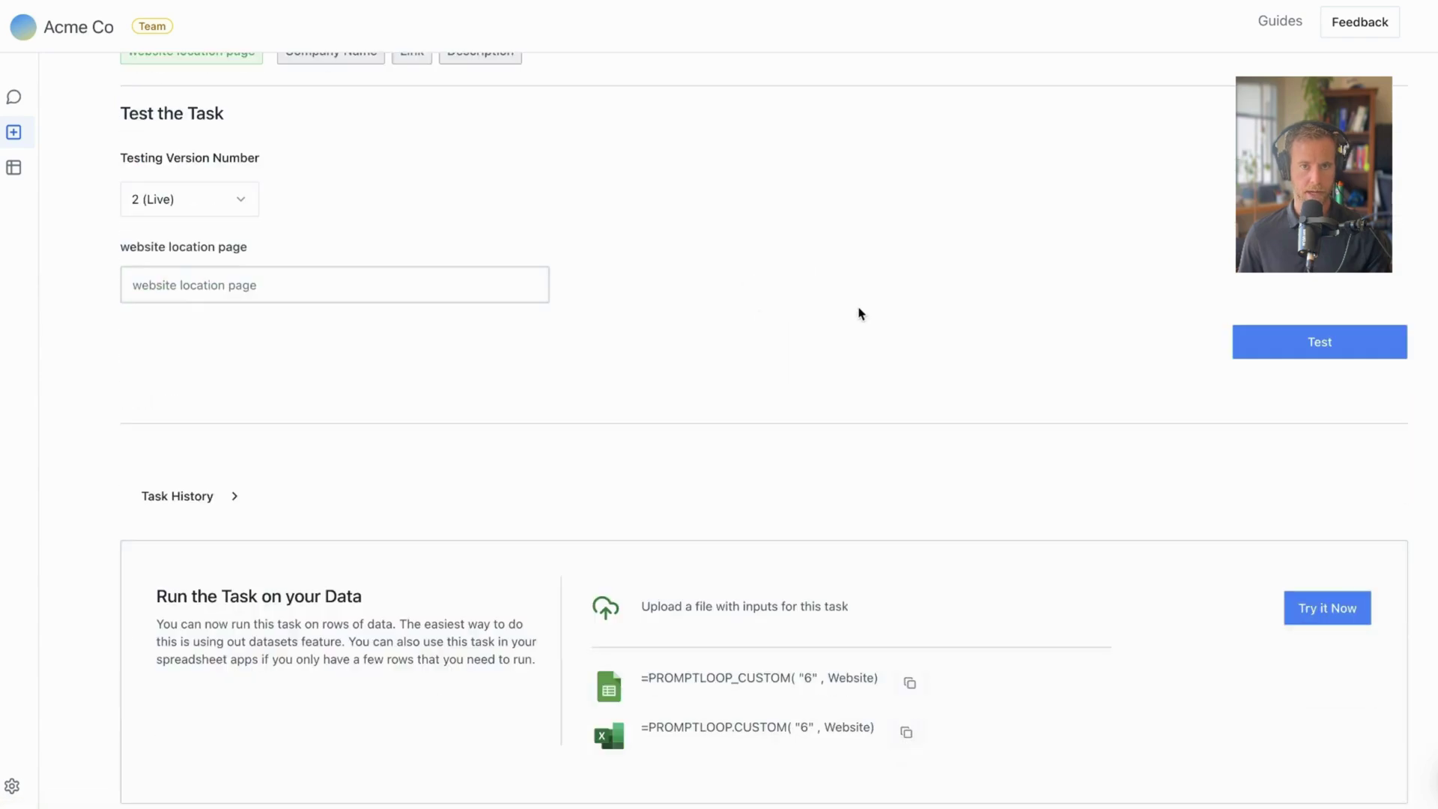
scroll(858, 312, up, 5)
scroll(857, 312, down, 5)
click(150, 502)
scroll(520, 472, down, 1)
scroll(955, 613, down, 5)
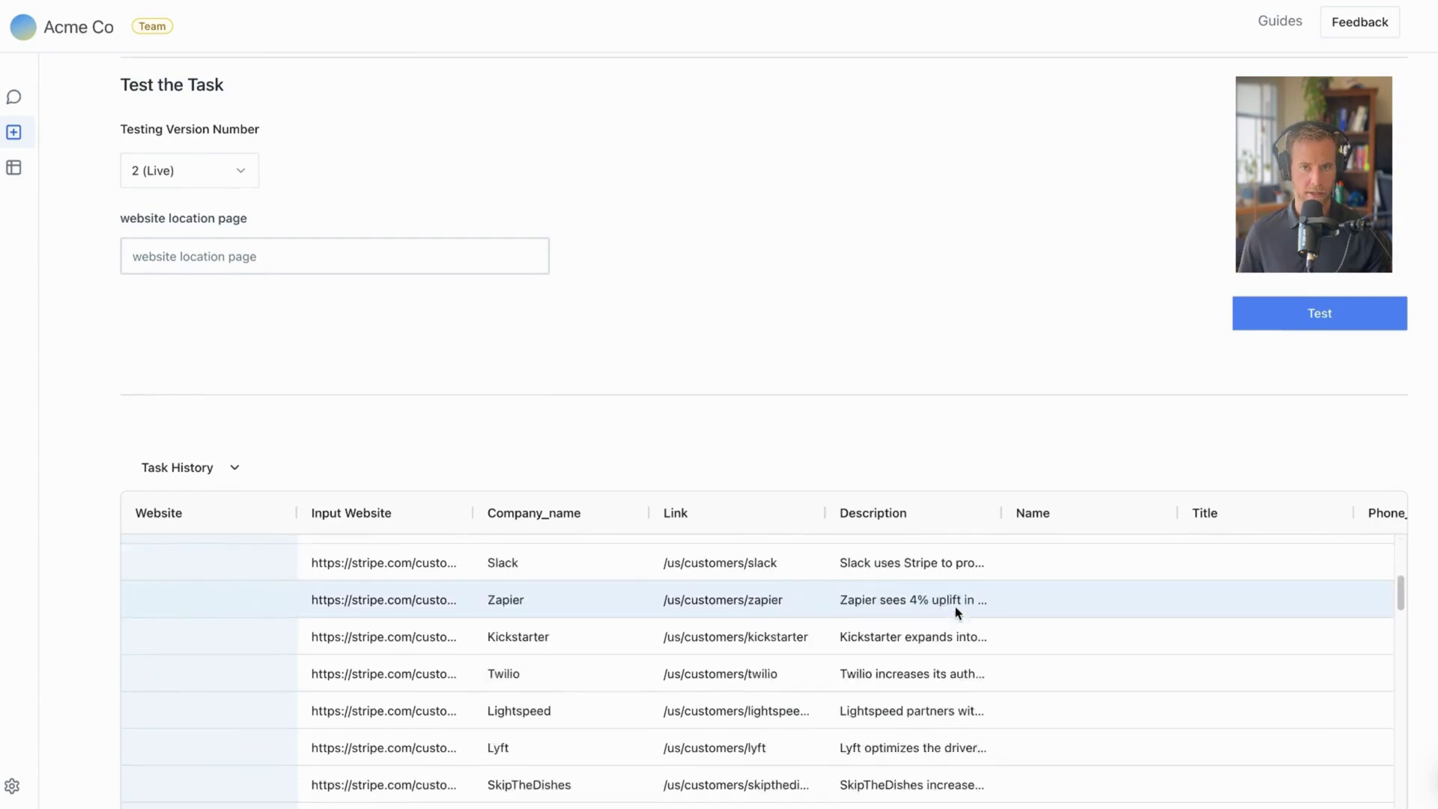
scroll(956, 612, down, 10)
scroll(955, 607, up, 3)
scroll(883, 544, down, 10)
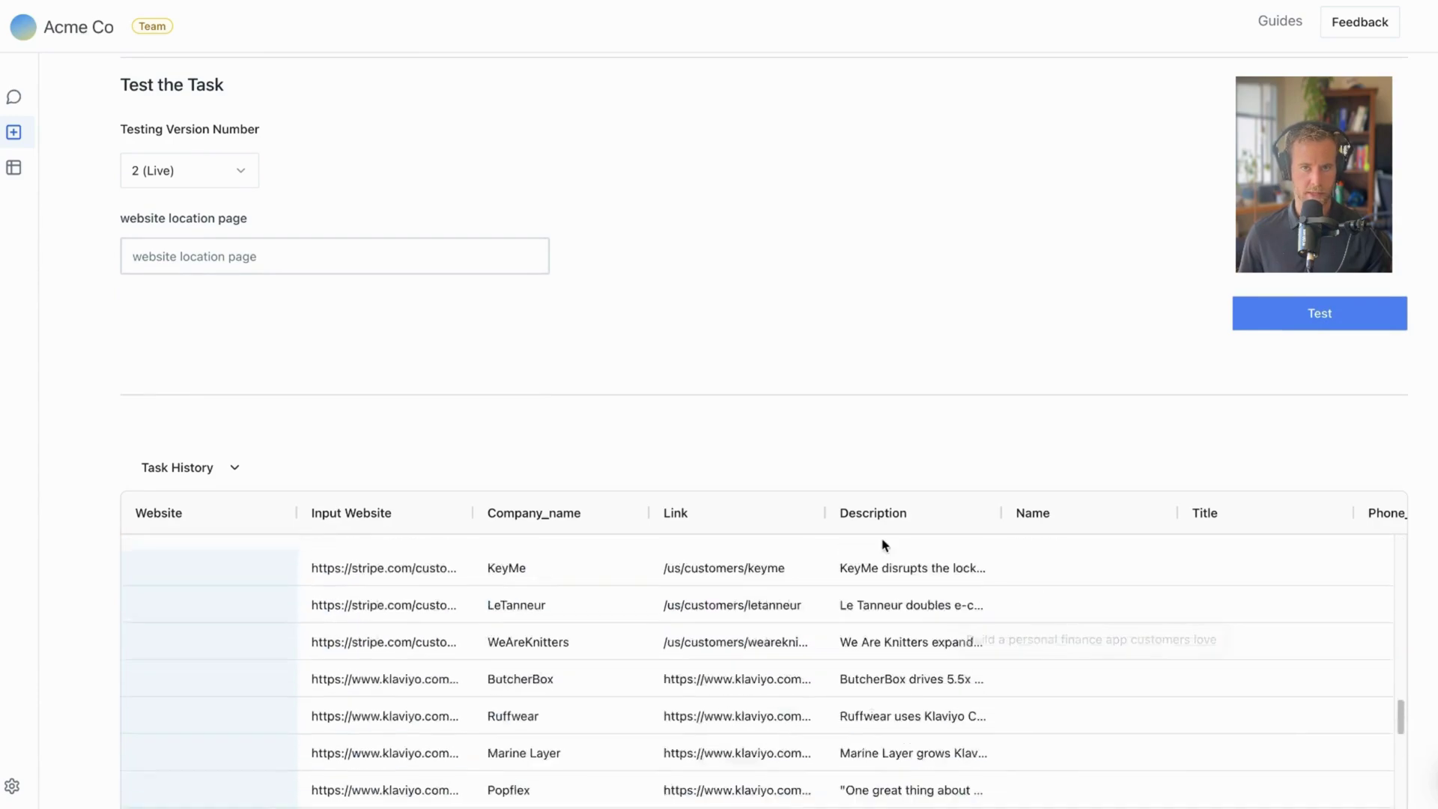
scroll(886, 509, up, 5)
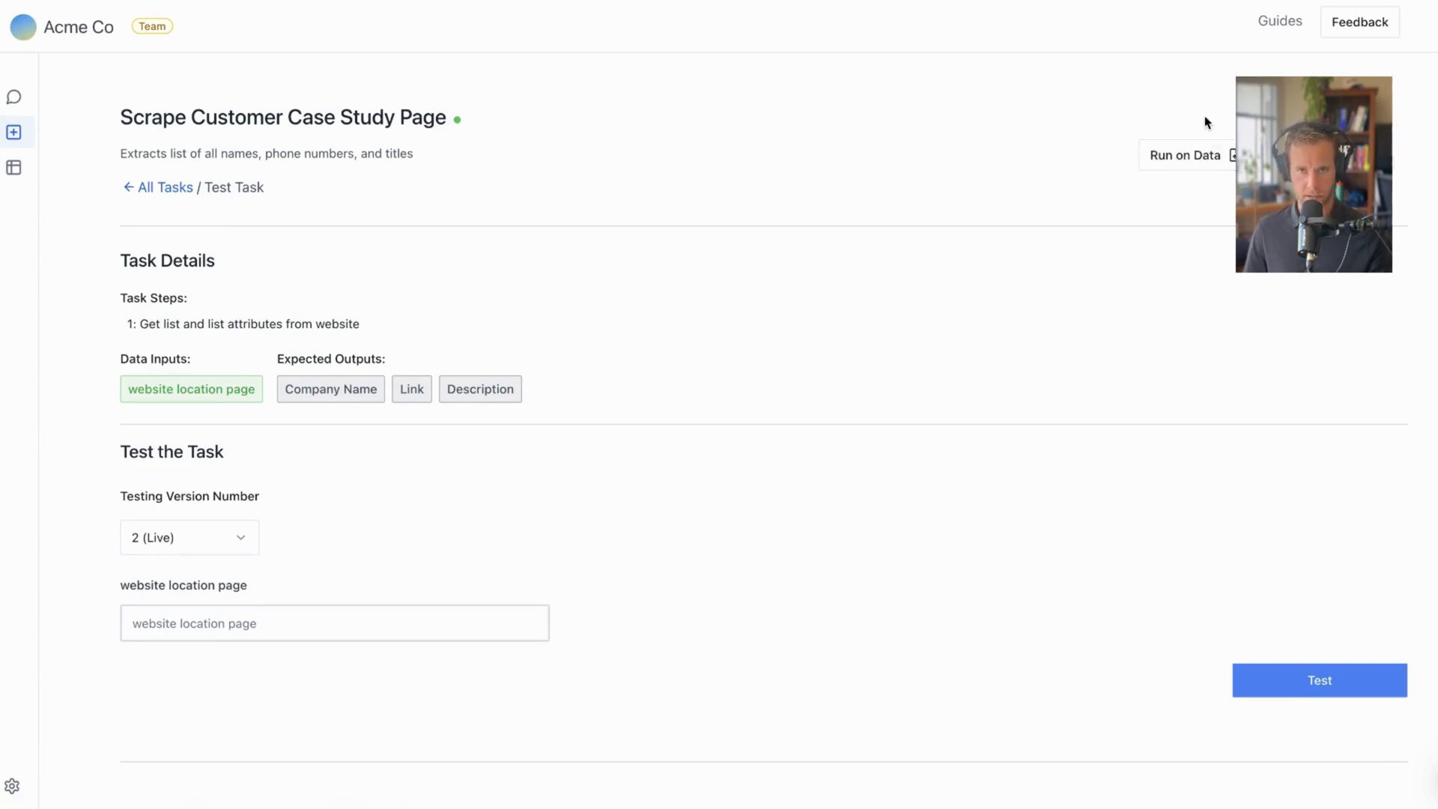
Upload saas.xlsx, map its Websites column to the website location input, and submit the job
click(1204, 152)
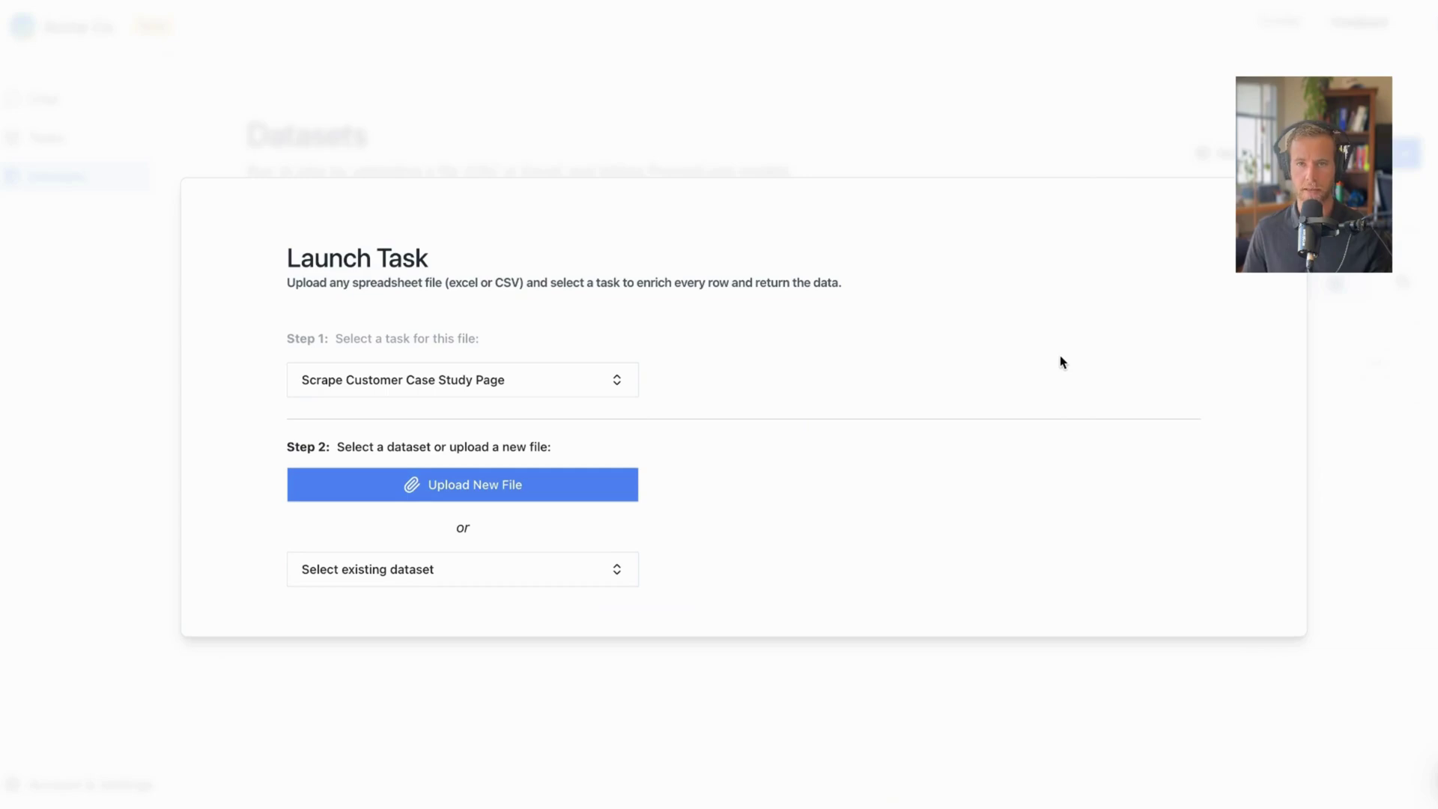
click(546, 491)
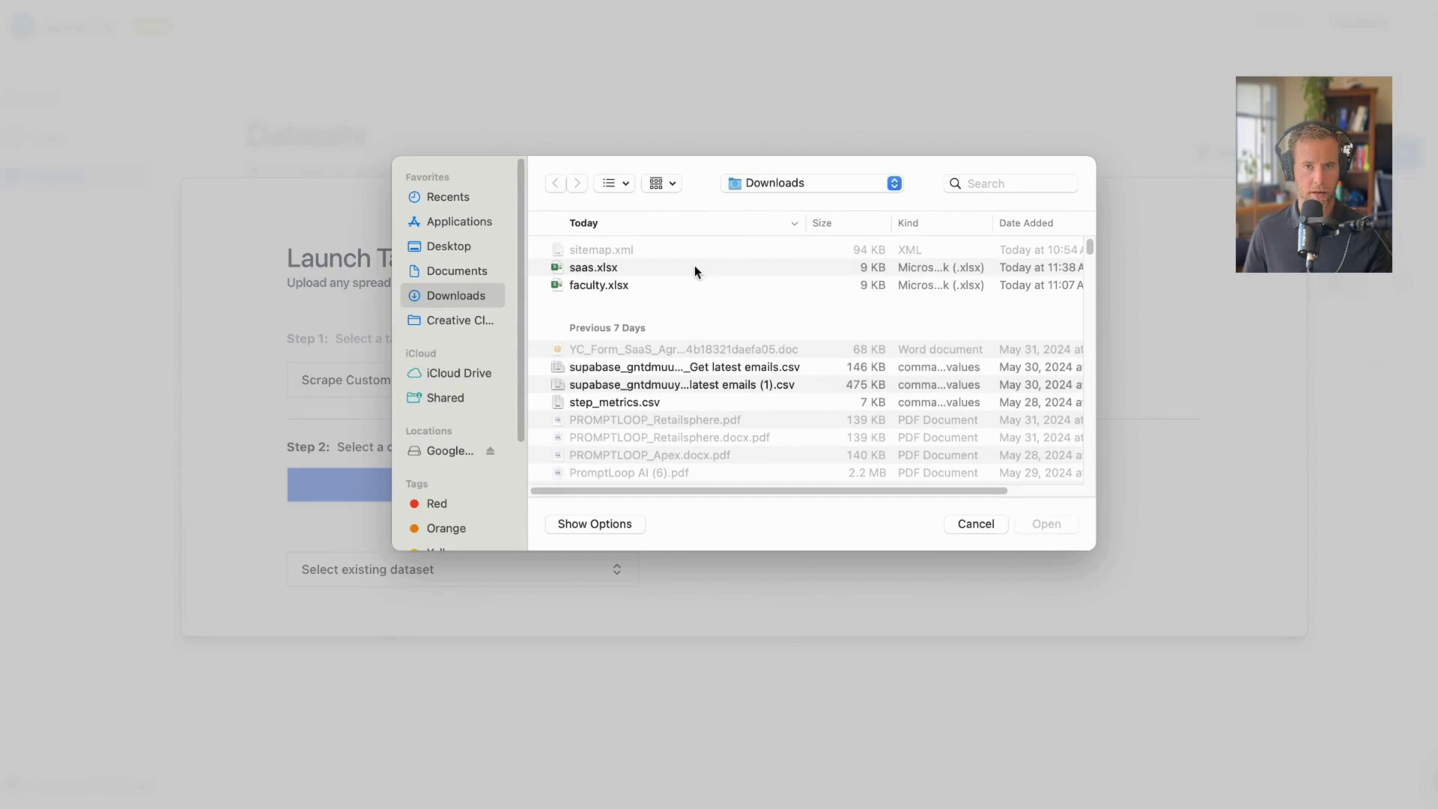
click(694, 267)
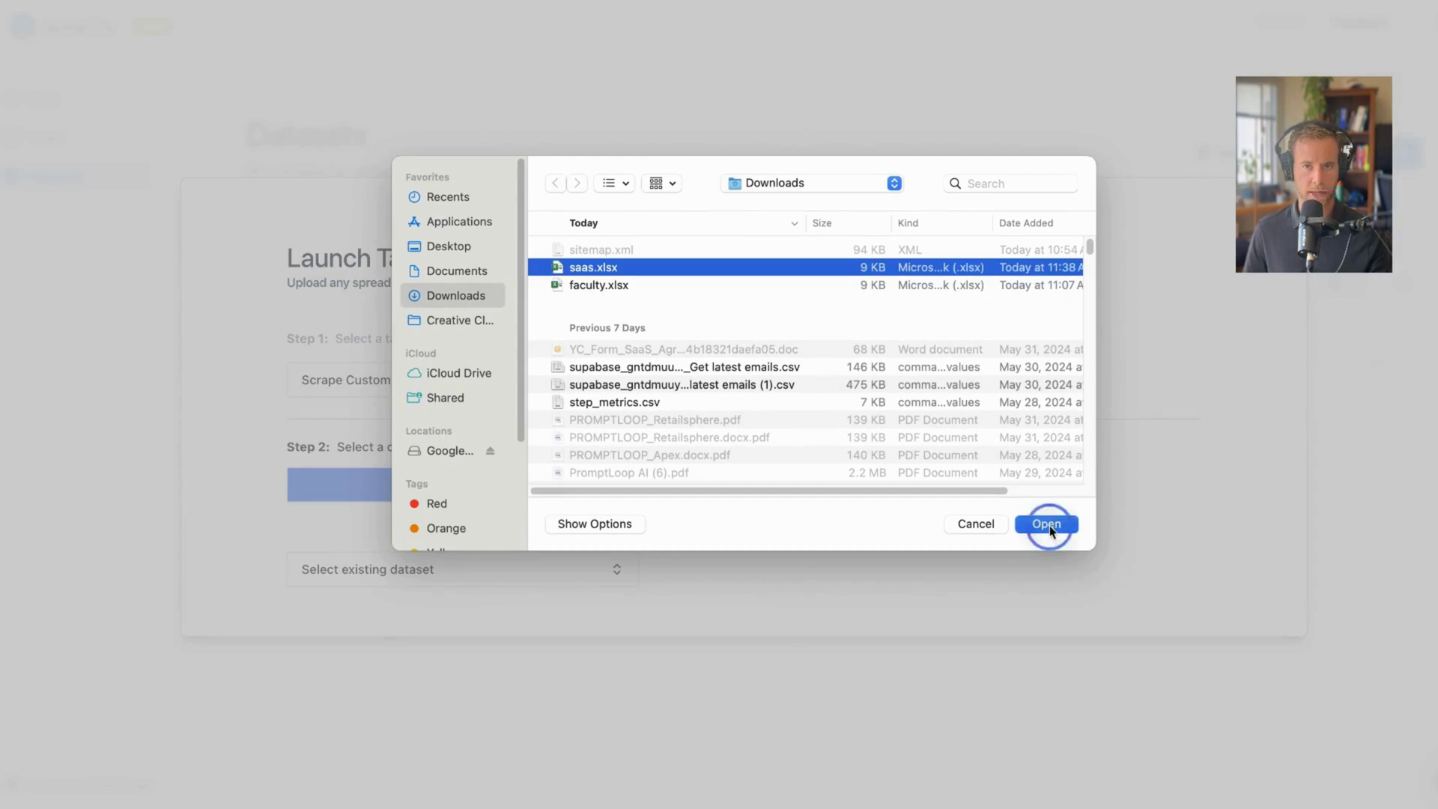
click(1049, 525)
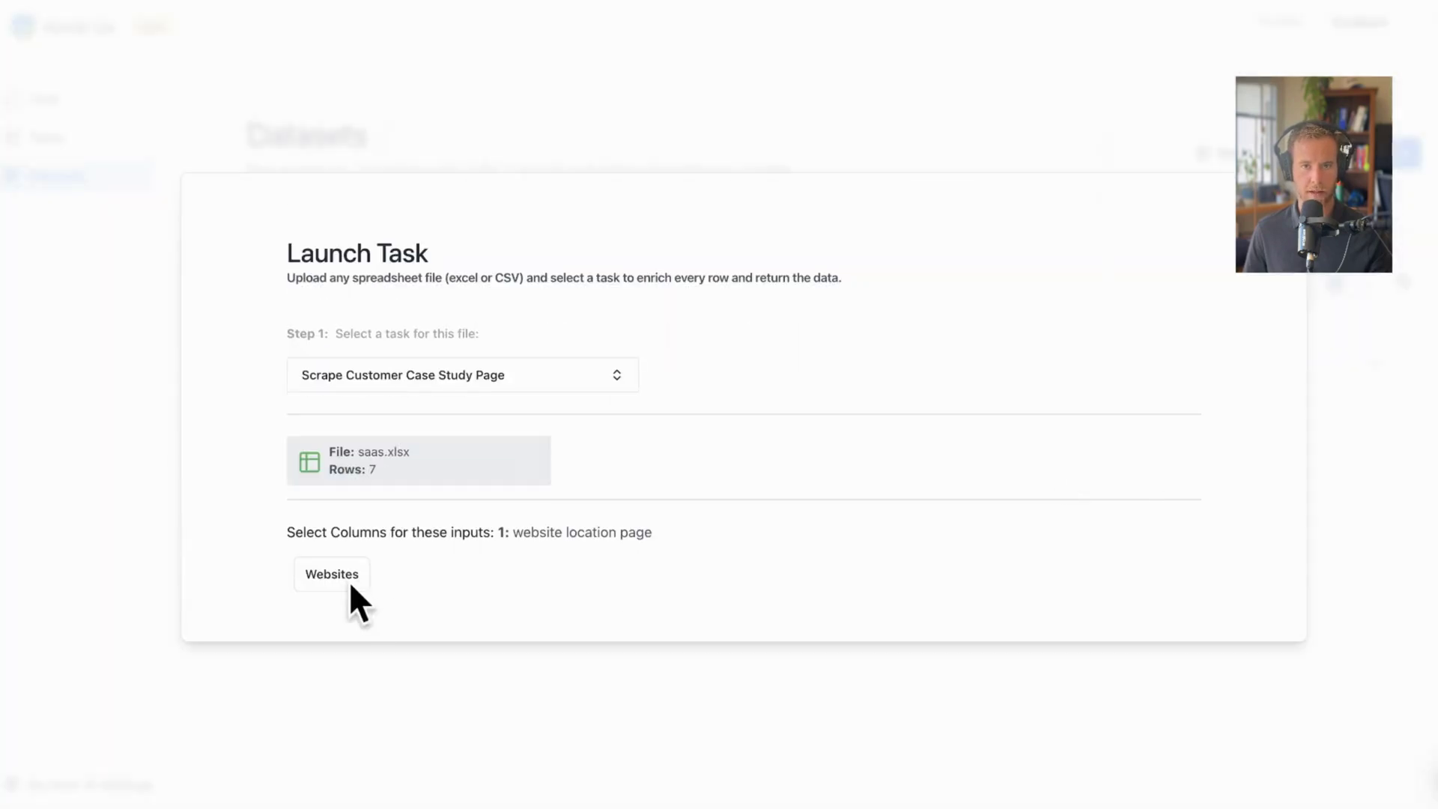
click(320, 574)
click(321, 574)
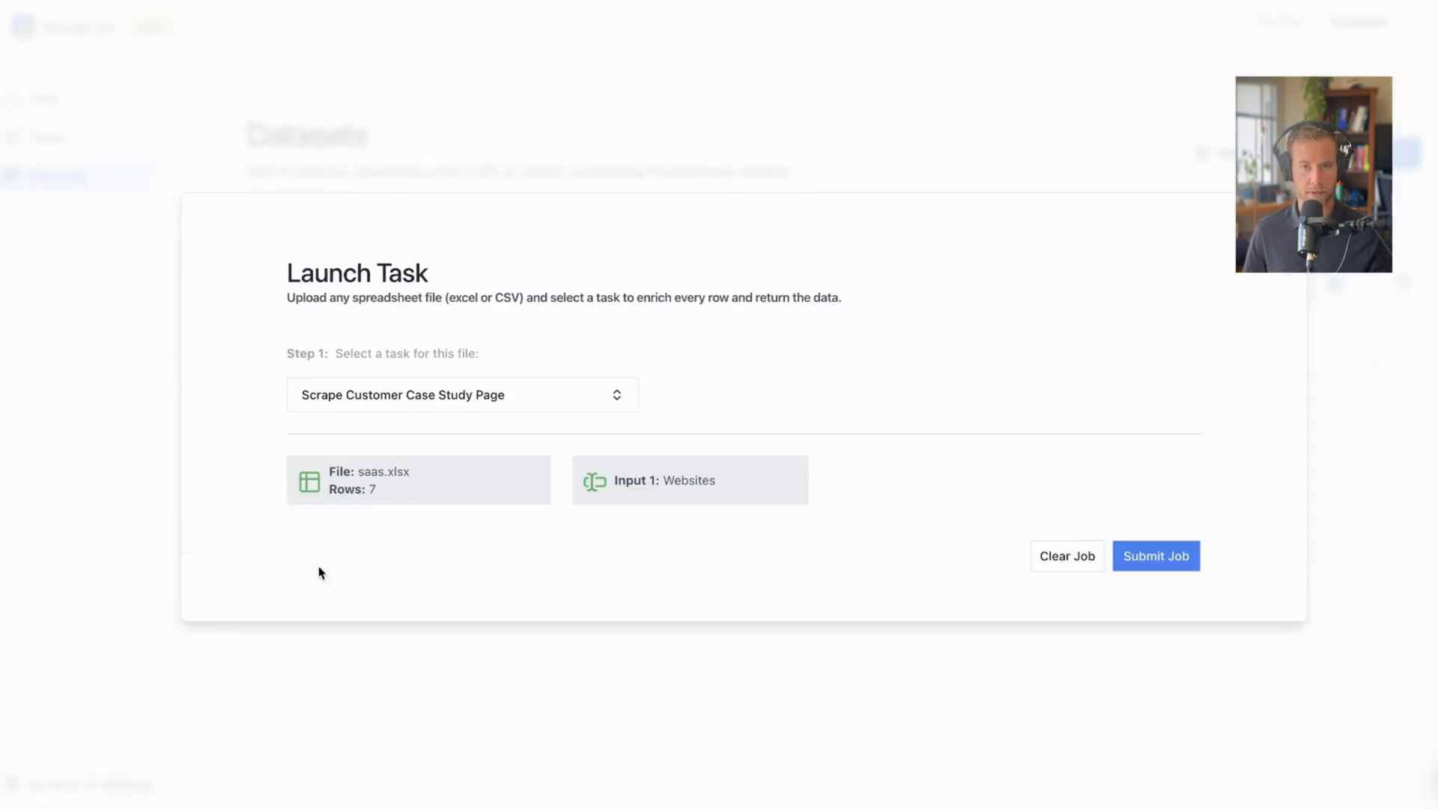
click(1187, 560)
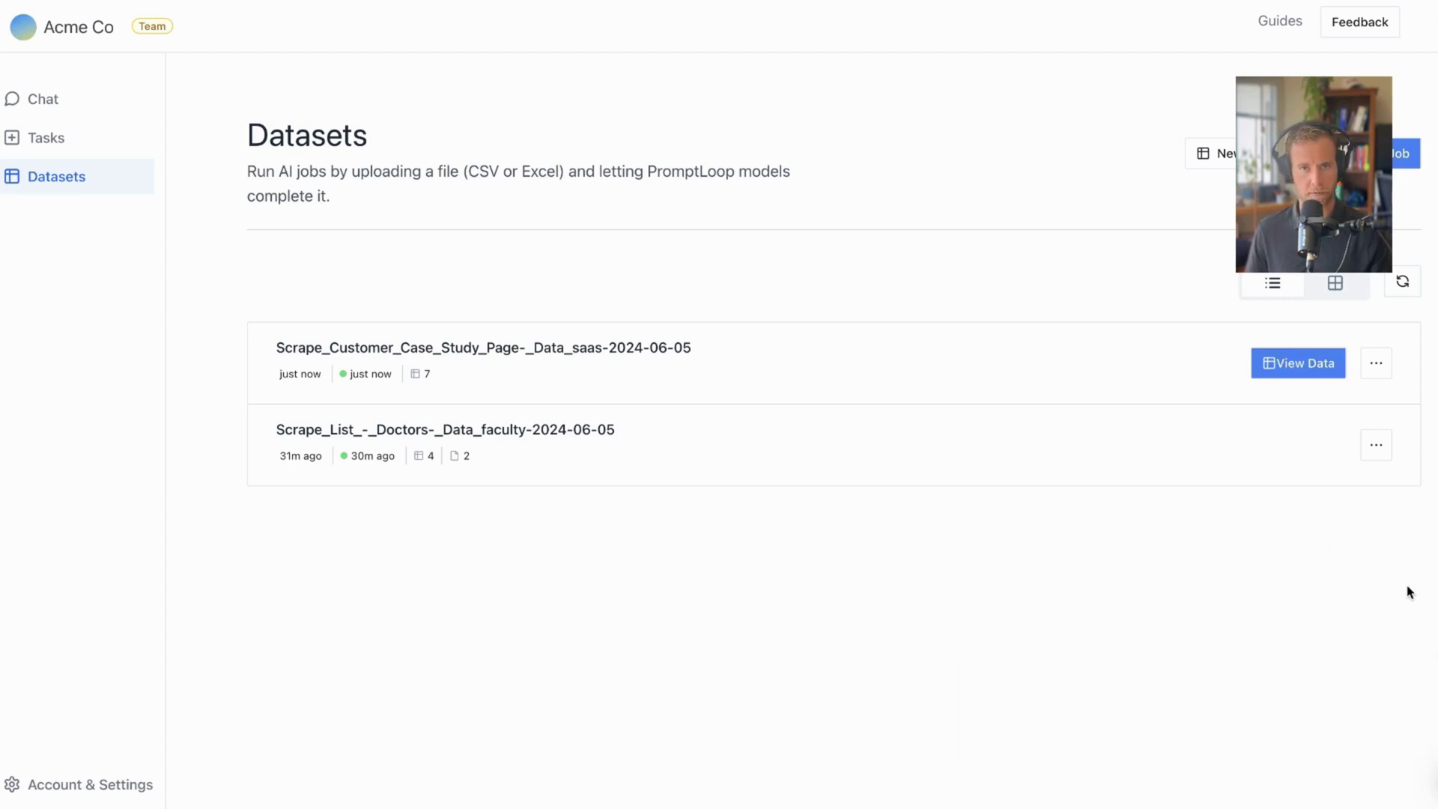
click(1301, 374)
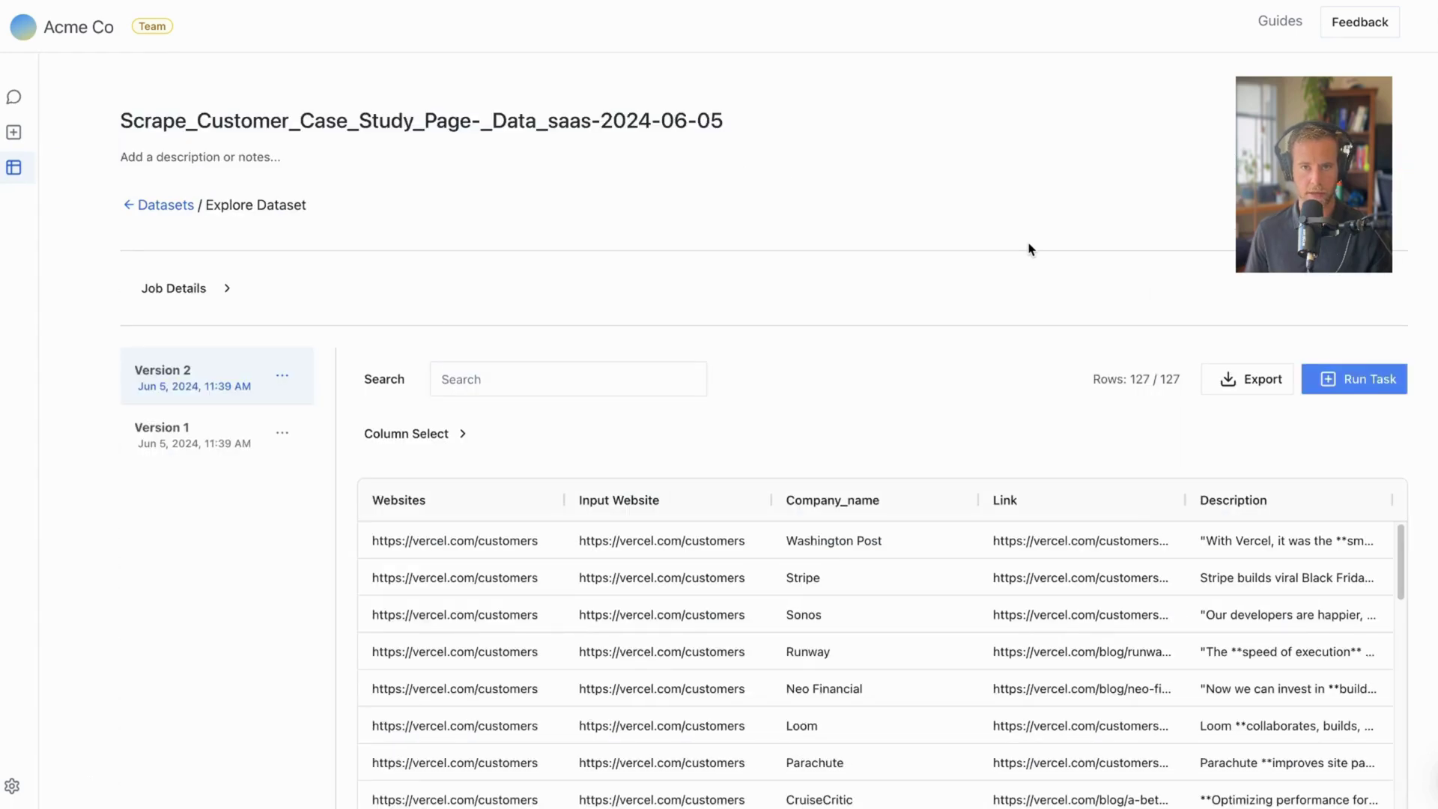
drag(1127, 377, 1188, 379)
click(1009, 291)
scroll(1009, 290, down, 3)
scroll(669, 465, down, 20)
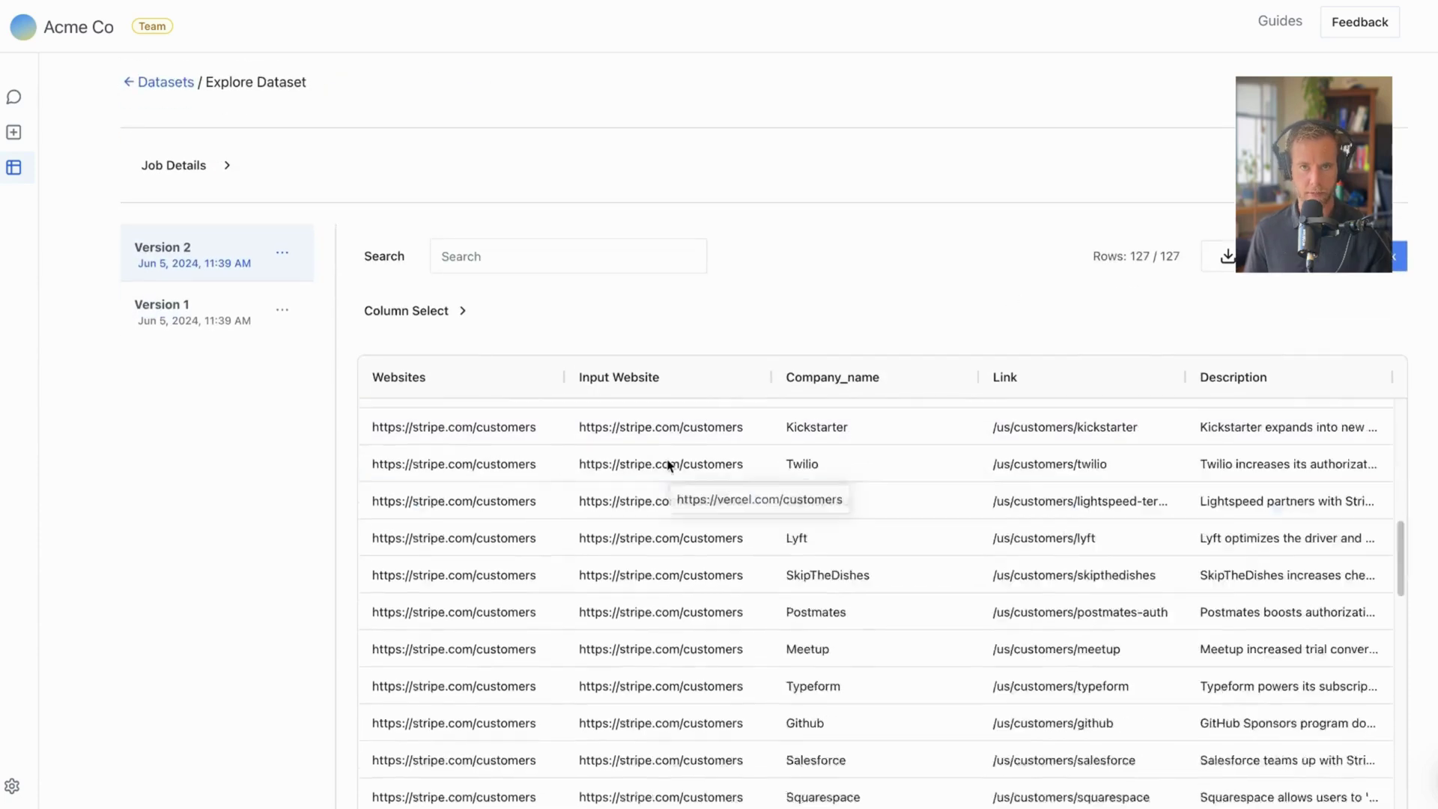
scroll(668, 465, up, 20)
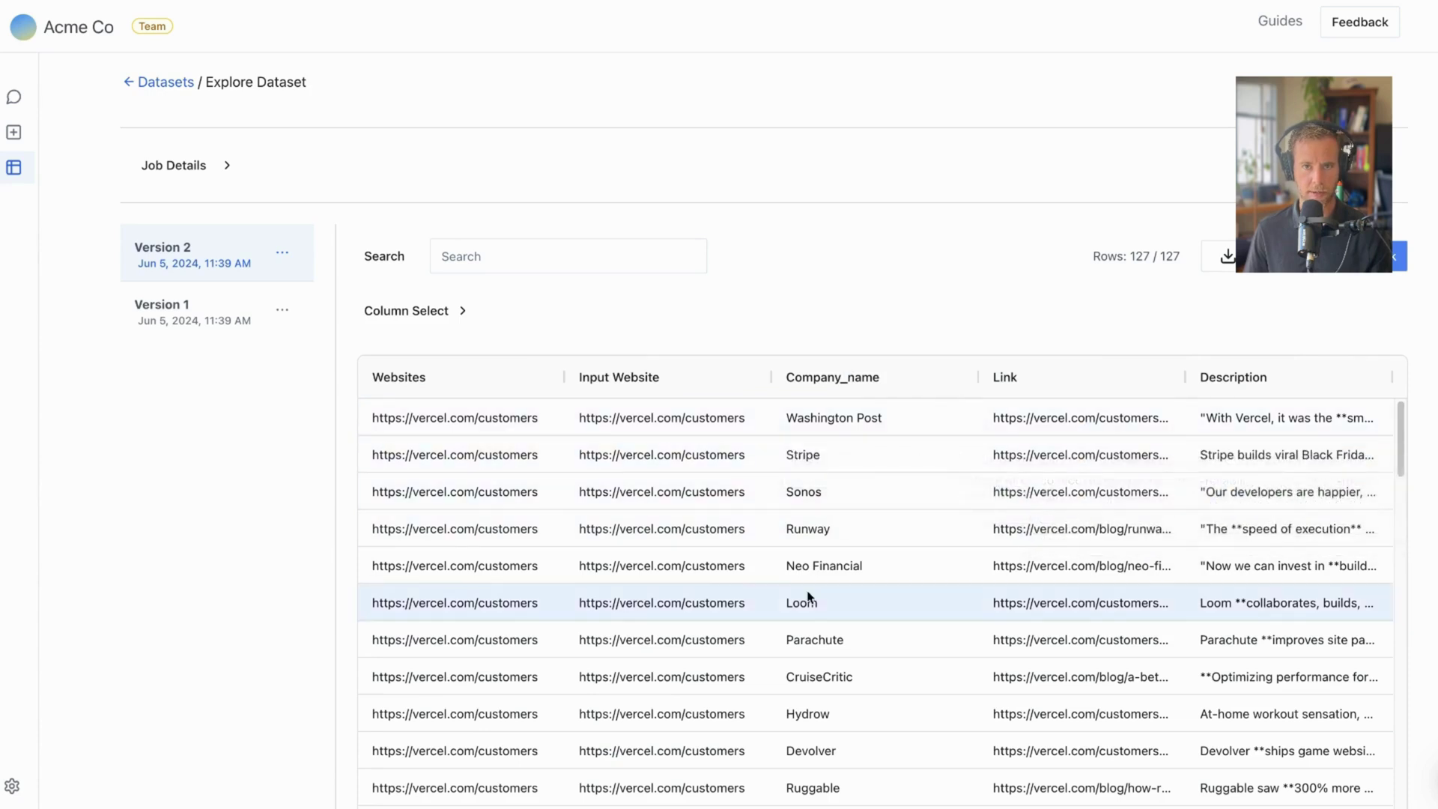
scroll(809, 596, down, 4)
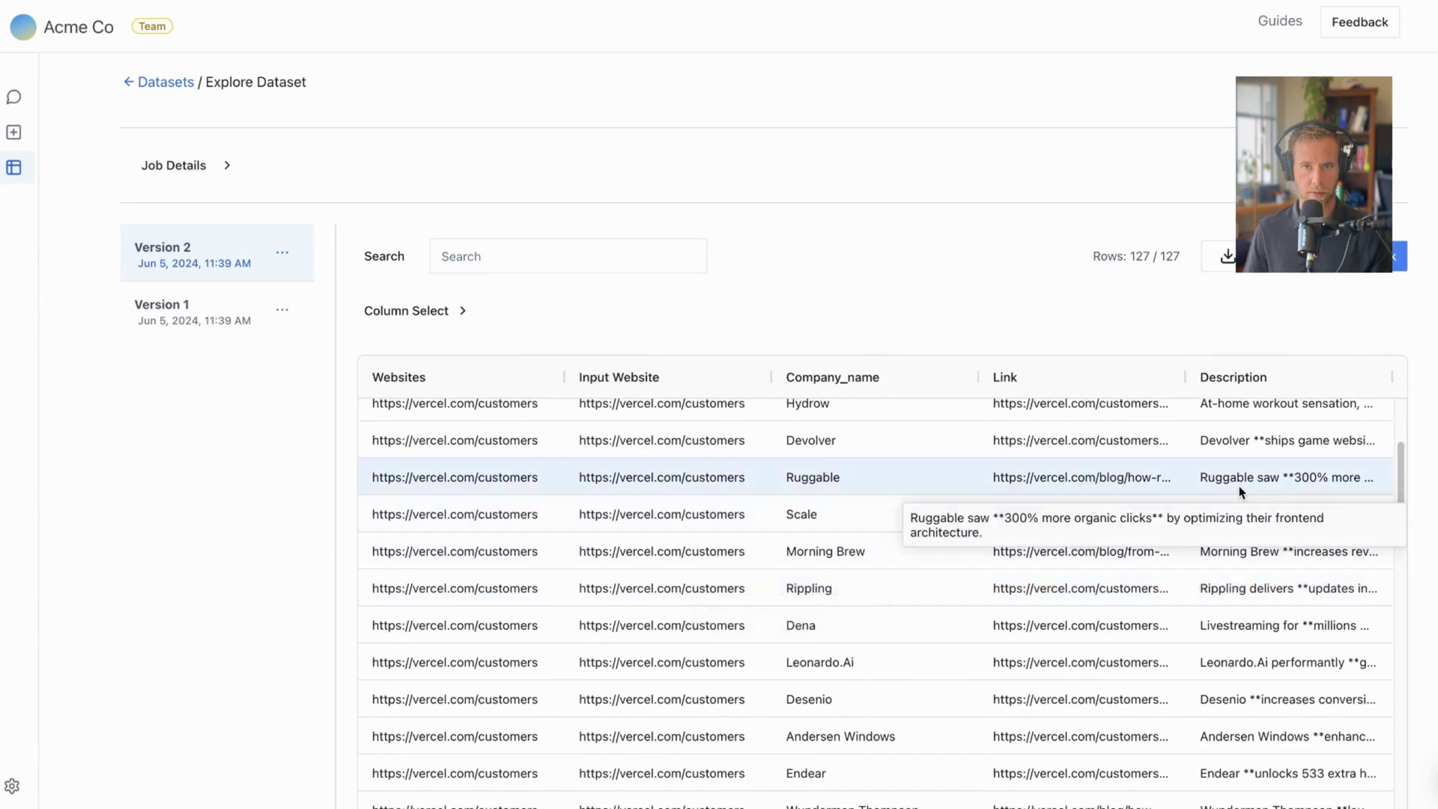
click(563, 256)
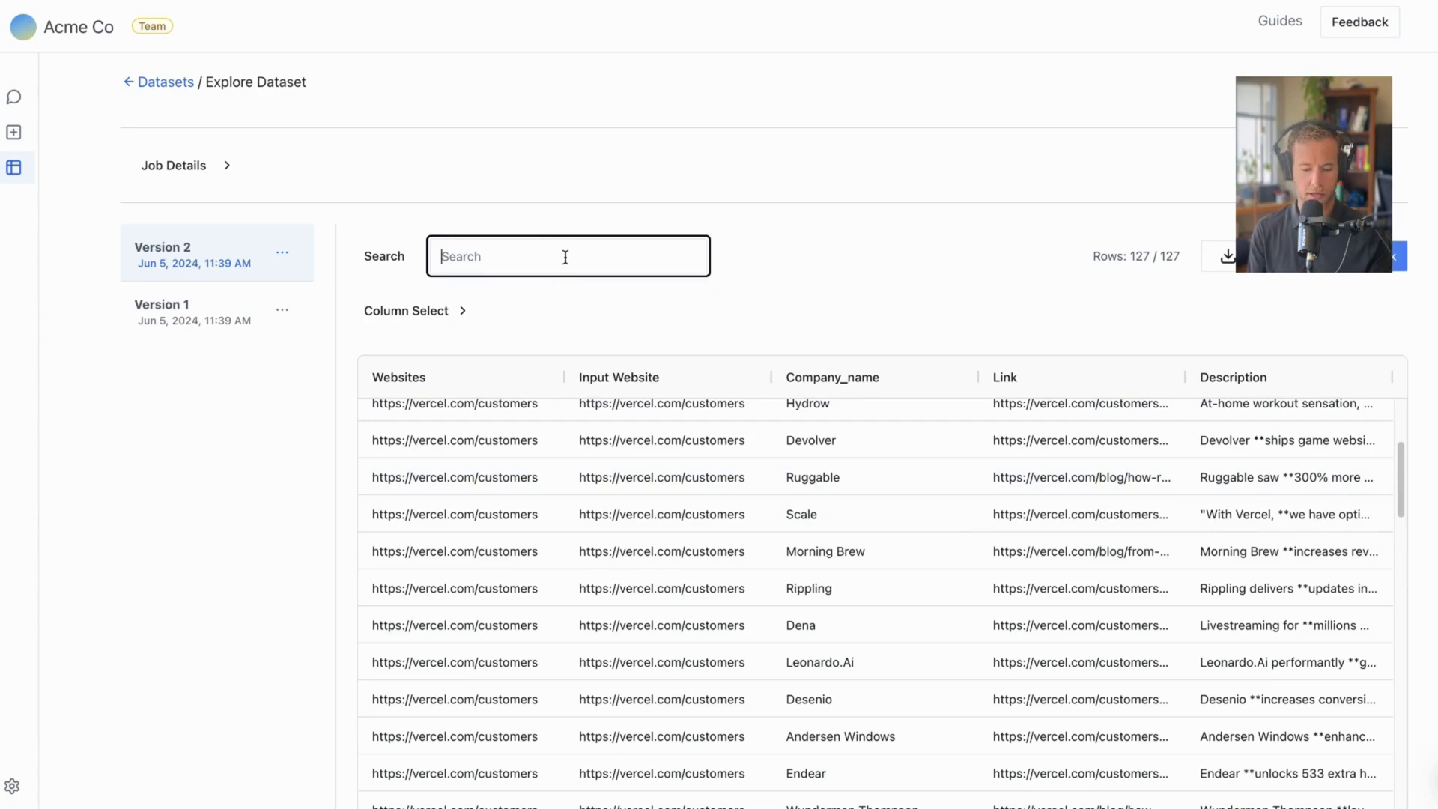
text(so)
key(BackSpace)
key(BackSpace)
text(om)
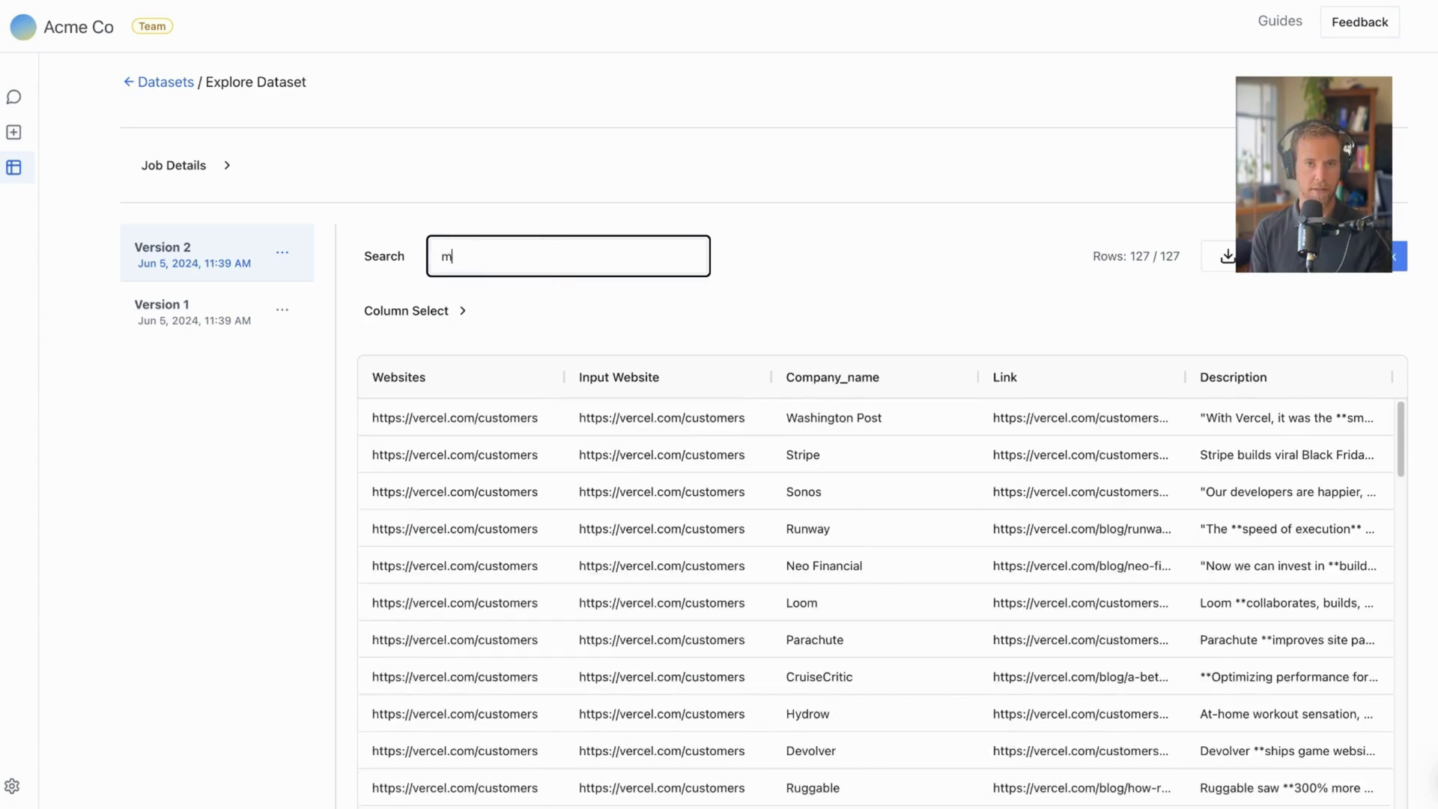
text(one)
key(BackSpace)
key(BackSpace)
key(BackSpace)
key(BackSpace)
text(roi)
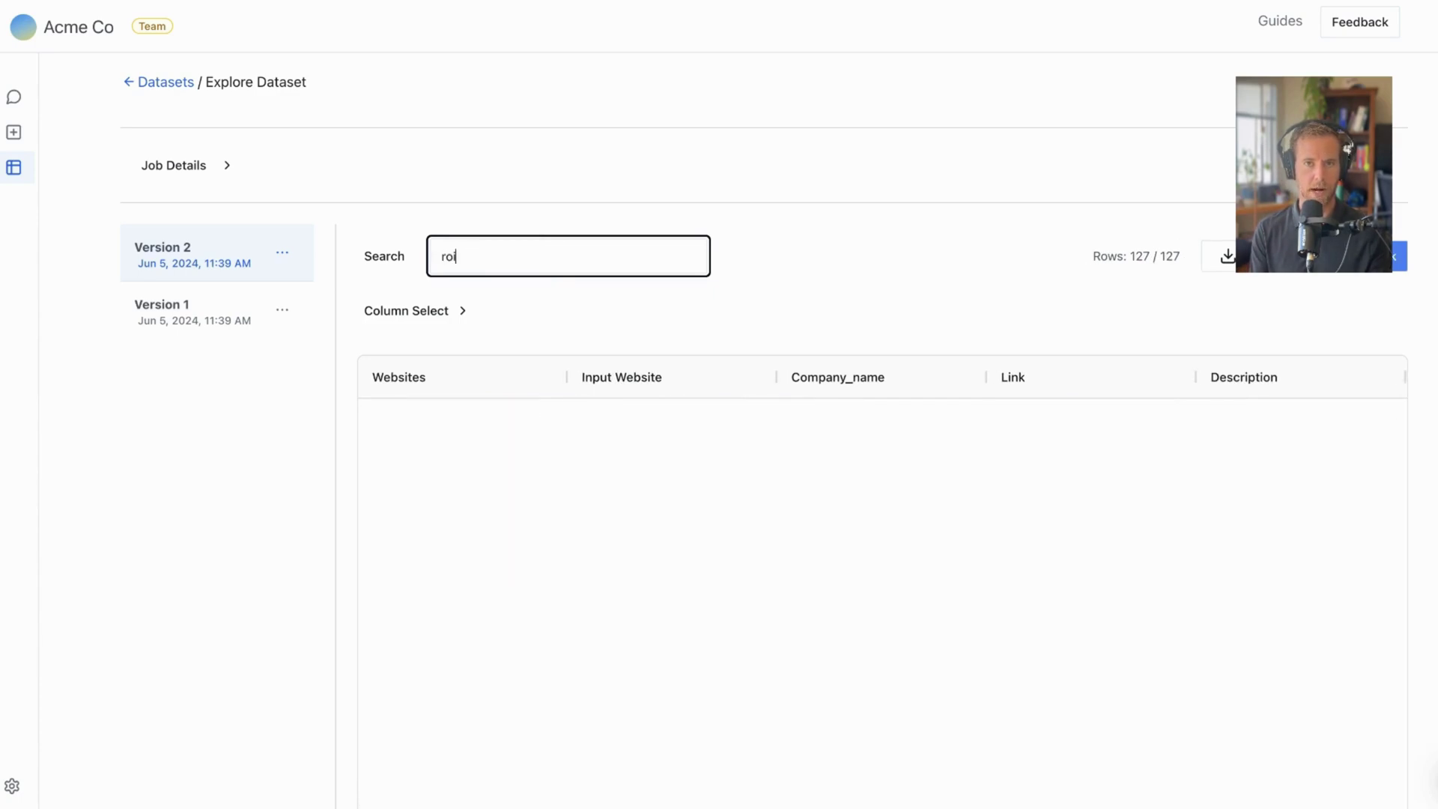
key(BackSpace)
key(BackSpace)
key(BackSpace)
text(v)
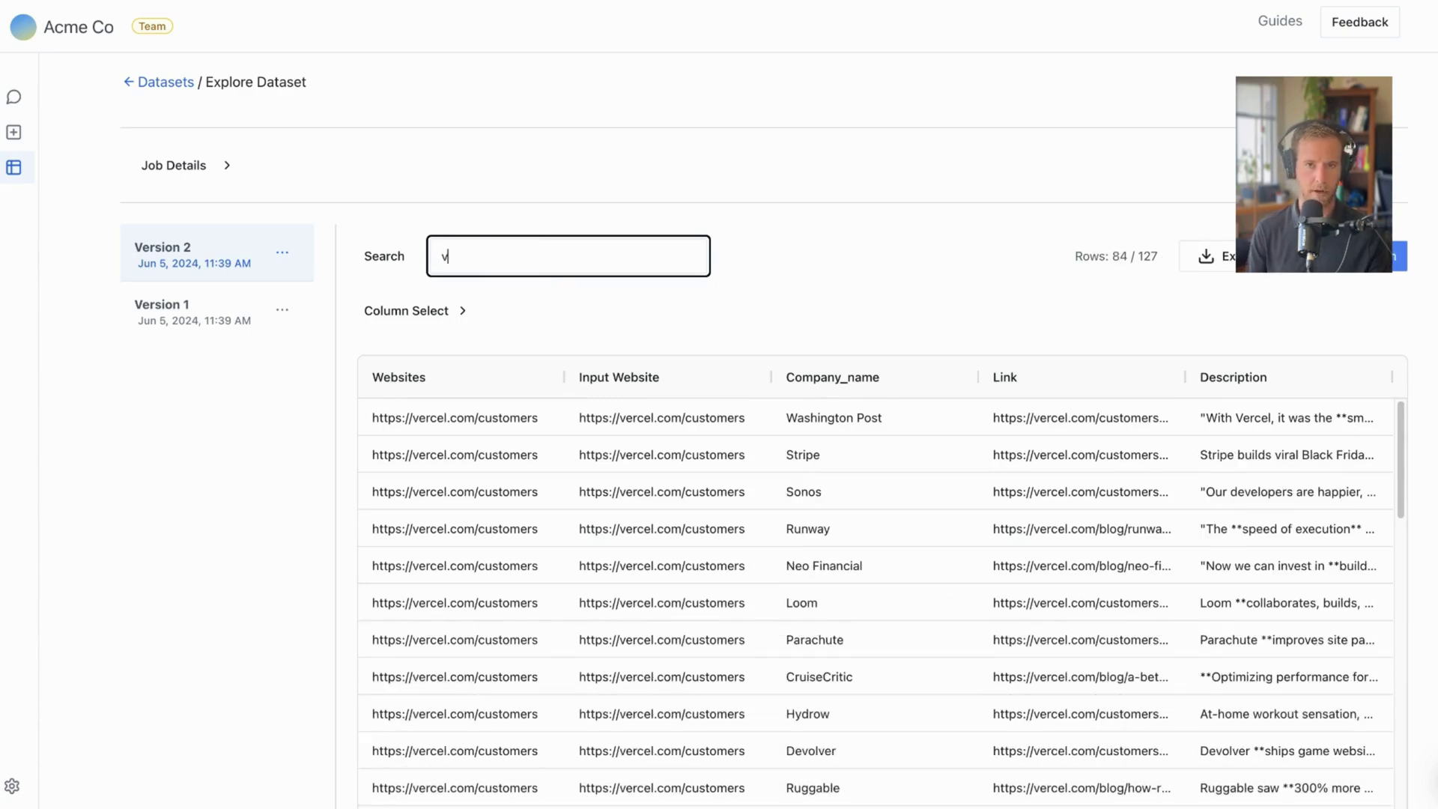
key(BackSpace)
text(str)
key(ctrl+a)
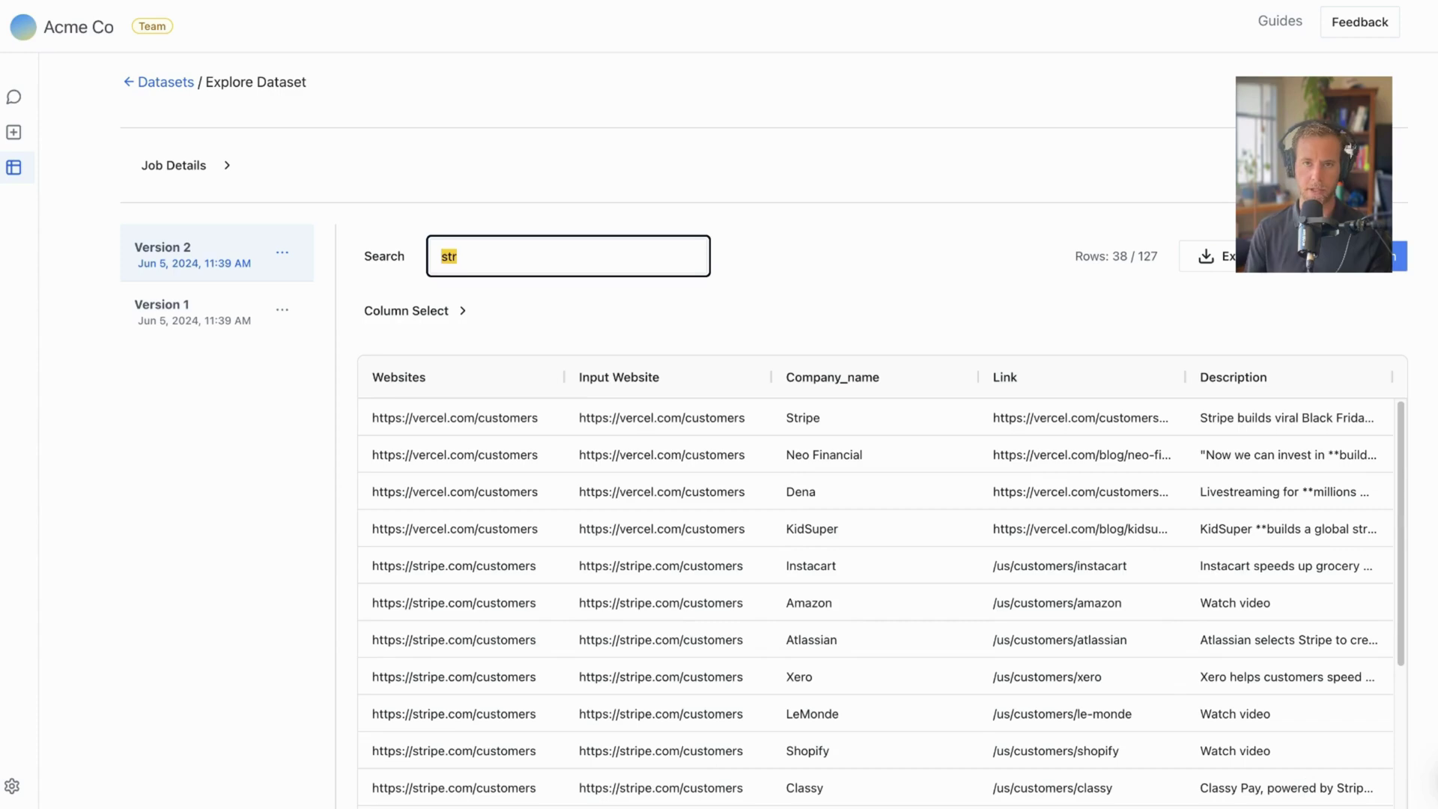
key(BackSpace)
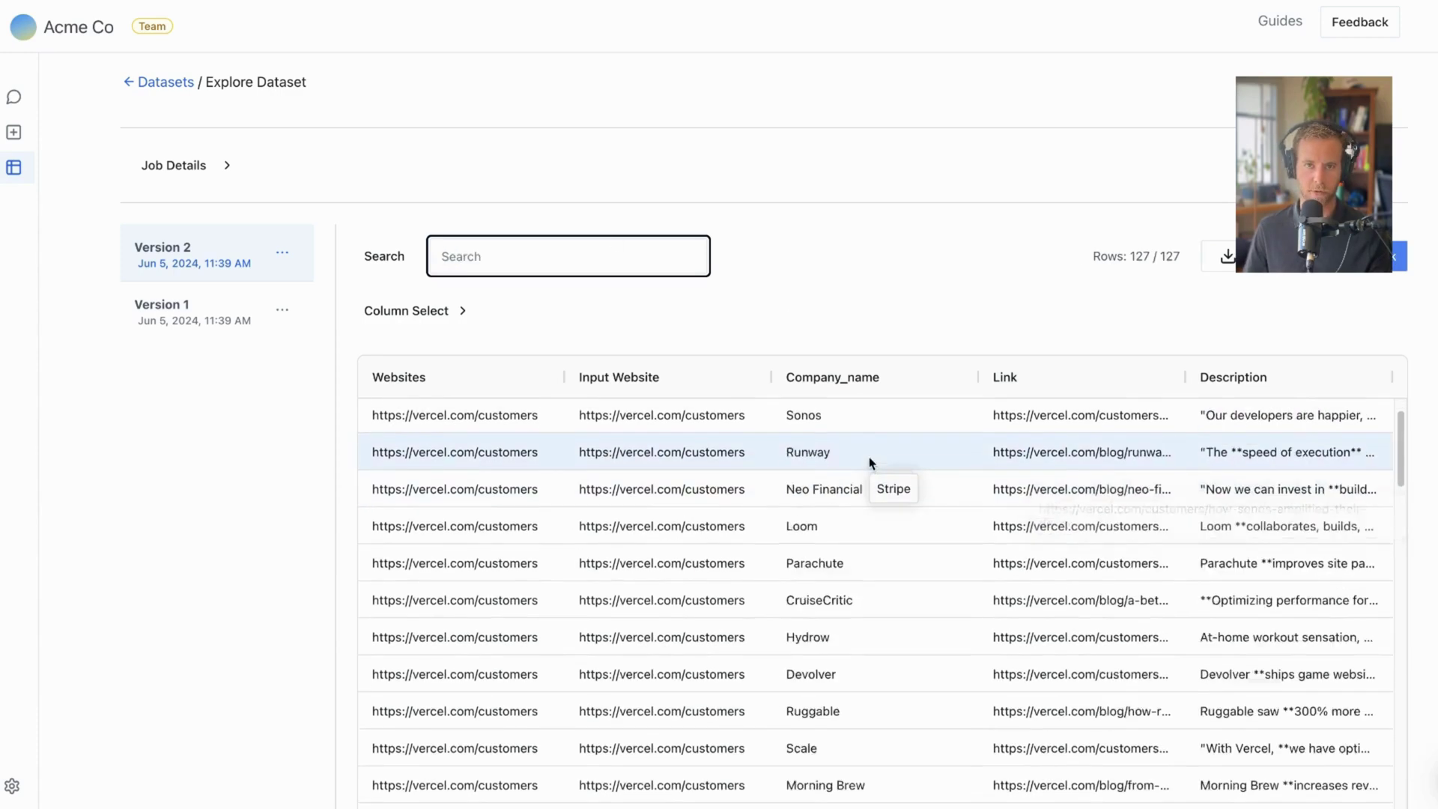
text(wash)
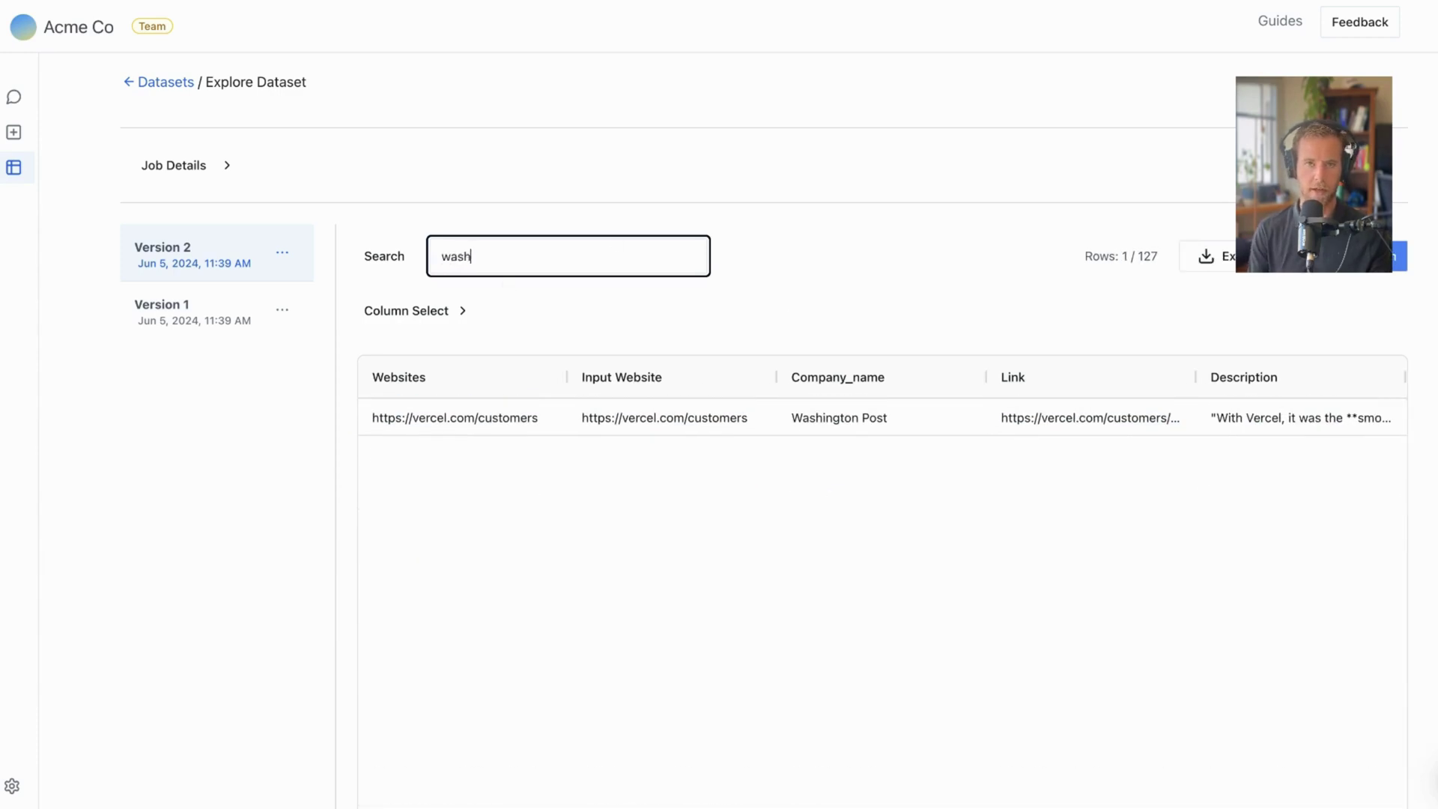
key(BackSpace)
key(BackSpace)
key(BackSpace)
key(BackSpace)
text(stripe)
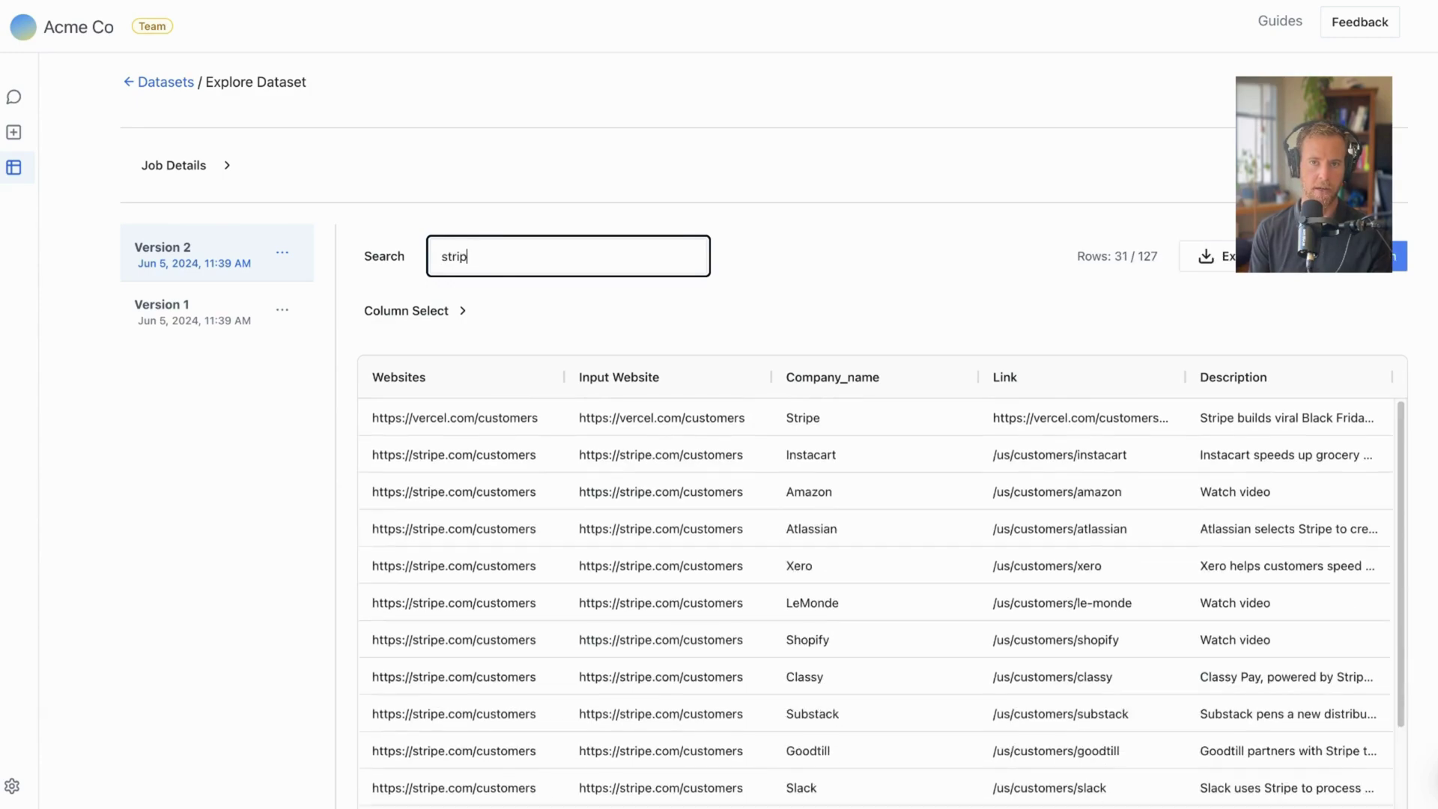
key(BackSpace)
key(BackSpace)
key(BackSpace)
key(BackSpace)
key(BackSpace)
text(hoo)
key(BackSpace)
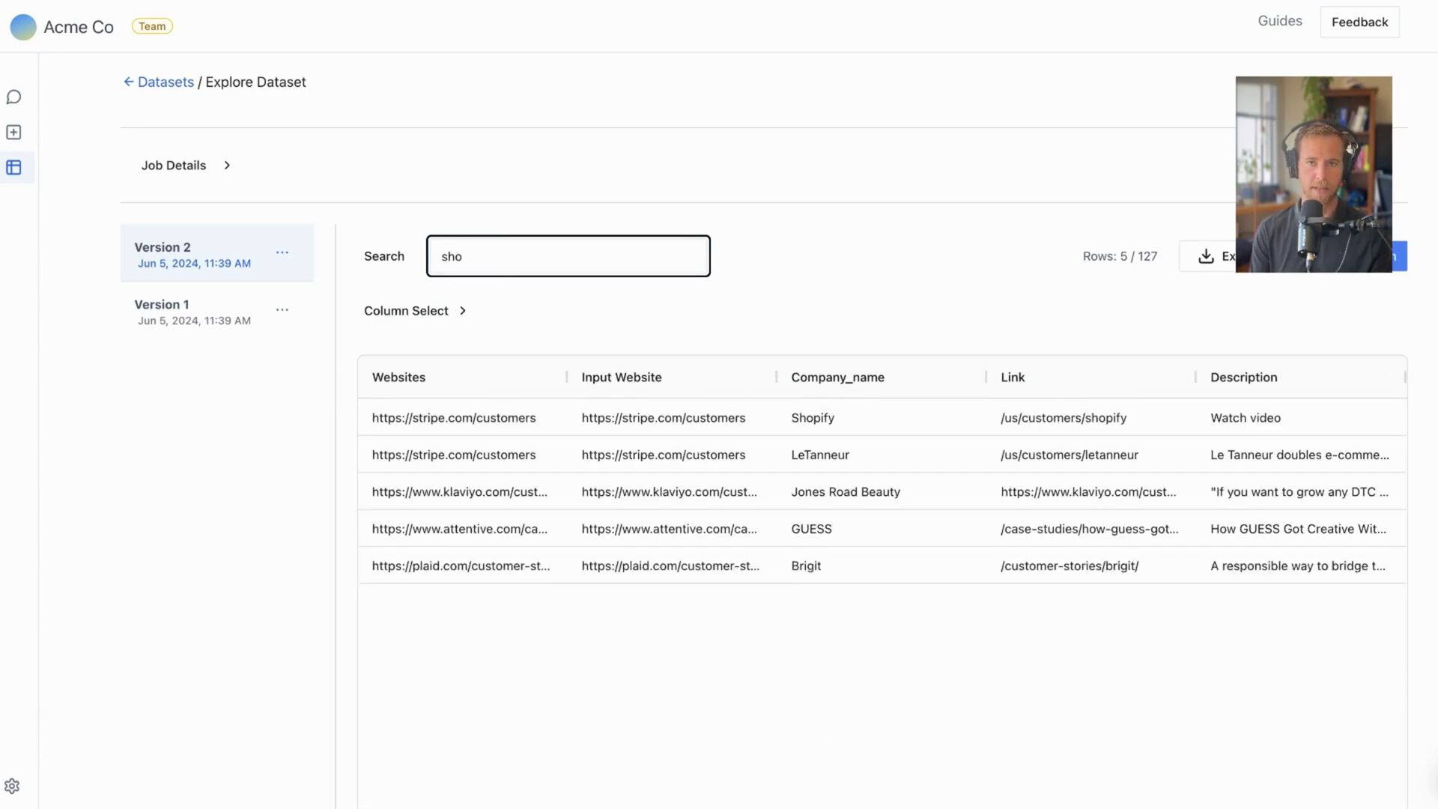
text(p)
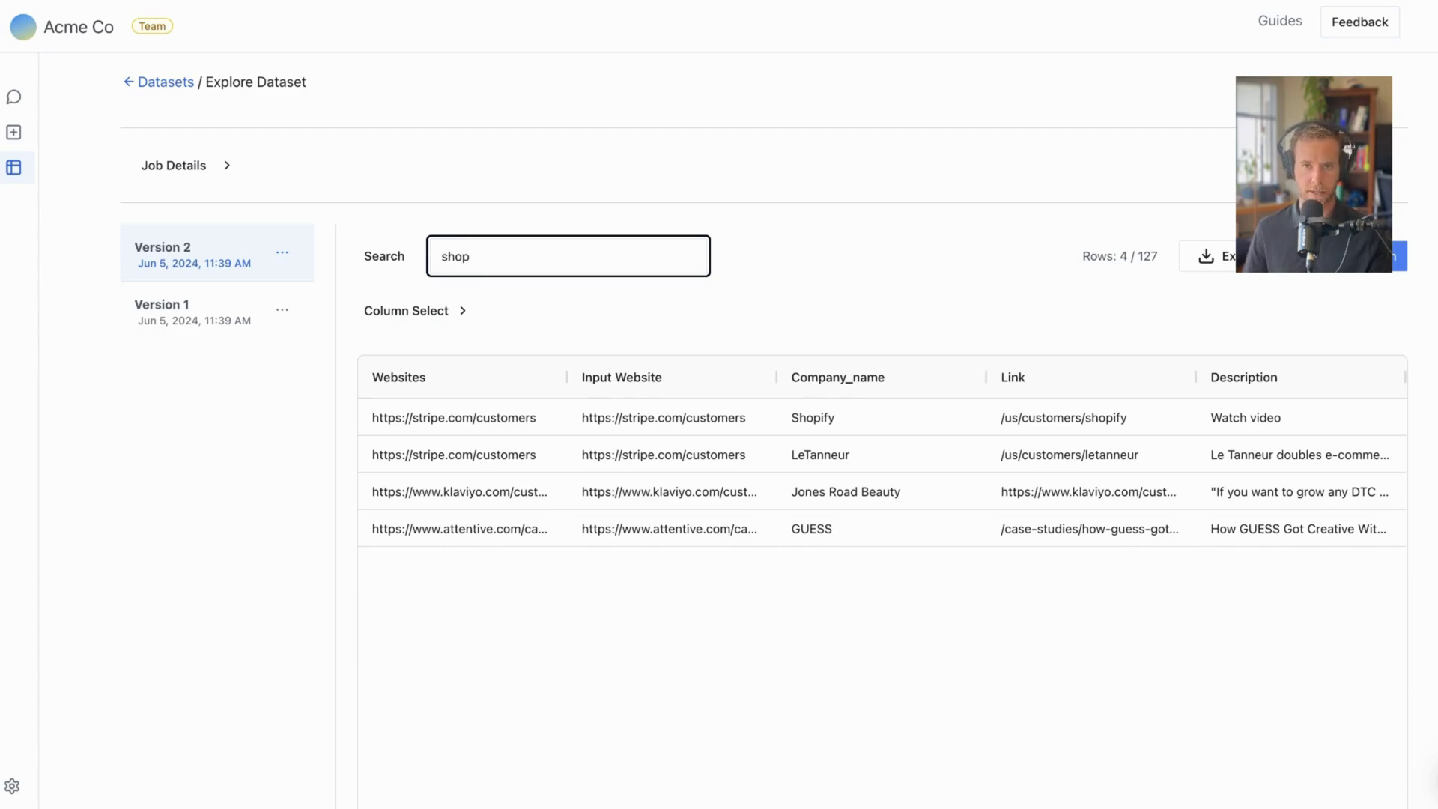
key(BackSpace)
key(BackSpace)
key(BackSpace)
key(BackSpace)
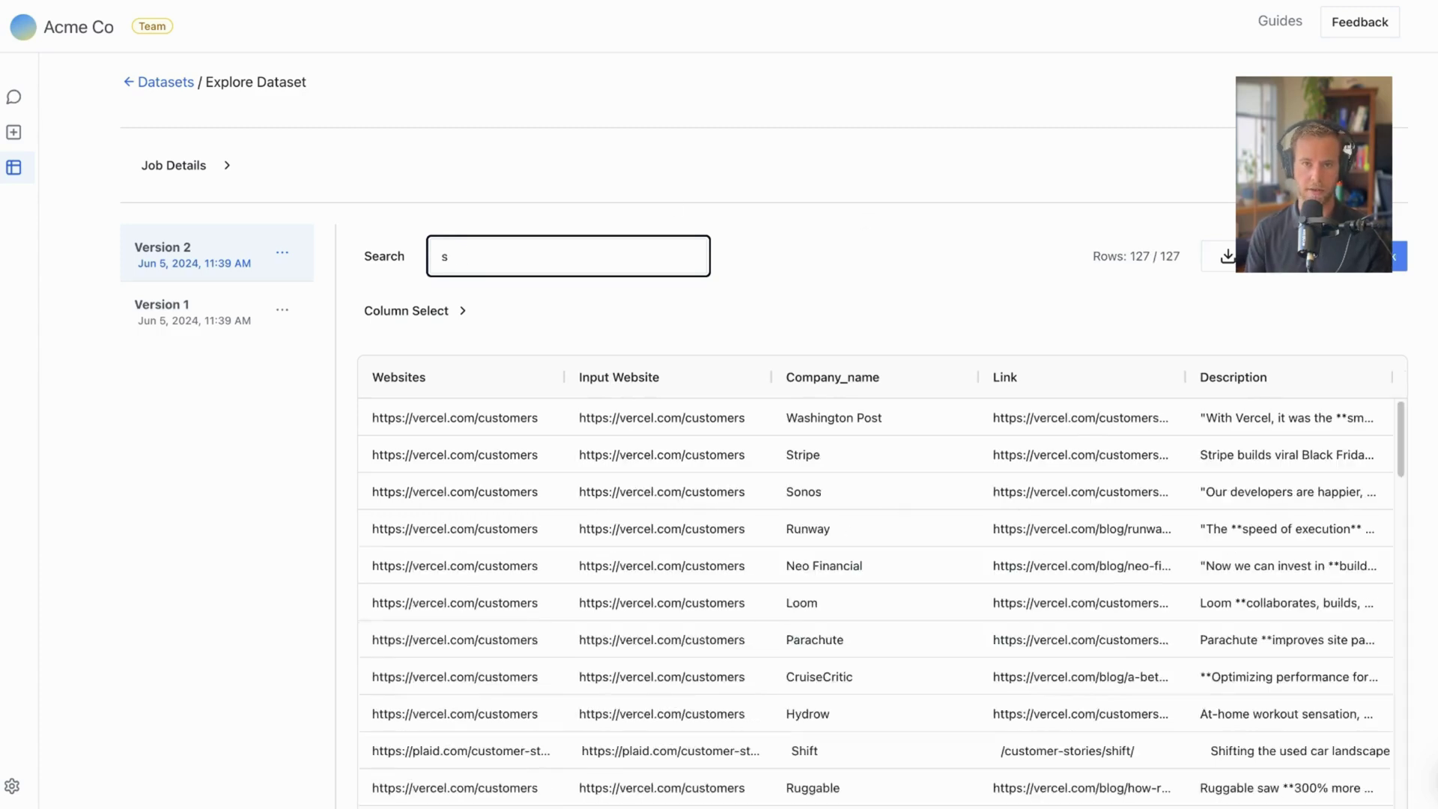
scroll(1004, 465, down, 15)
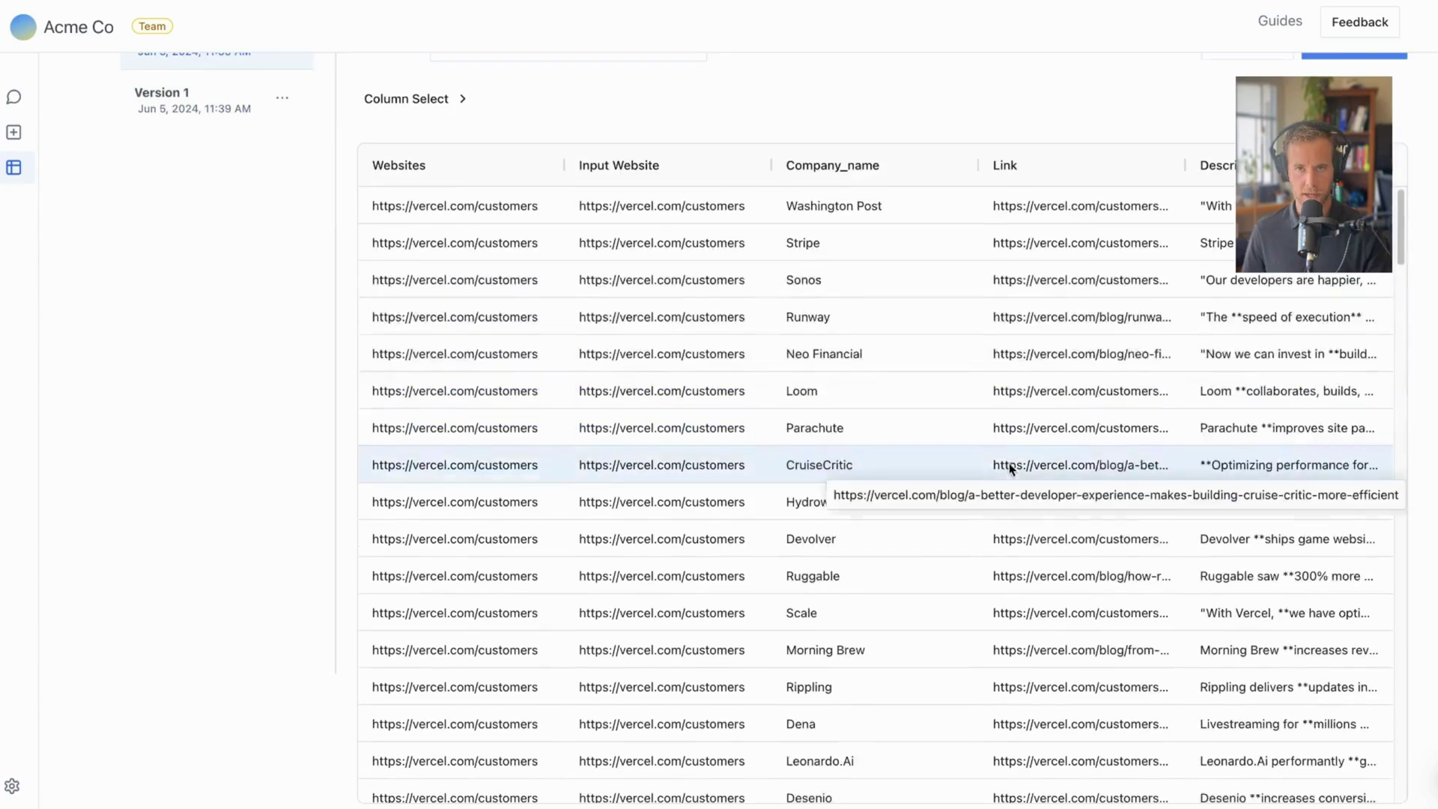
scroll(1061, 406, up, 20)
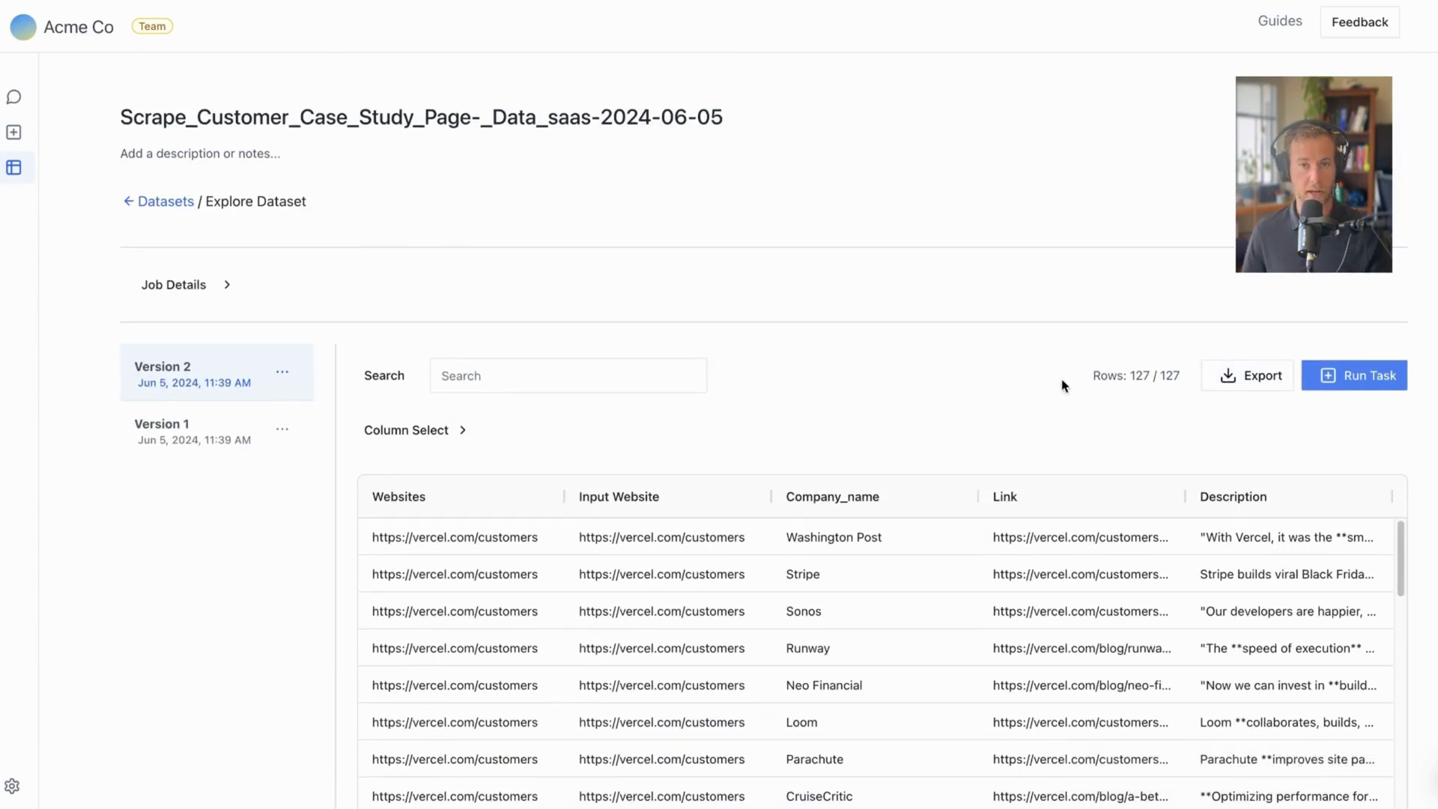
Use Version 2's options menu to rename it 'Customer Results' and save
click(282, 371)
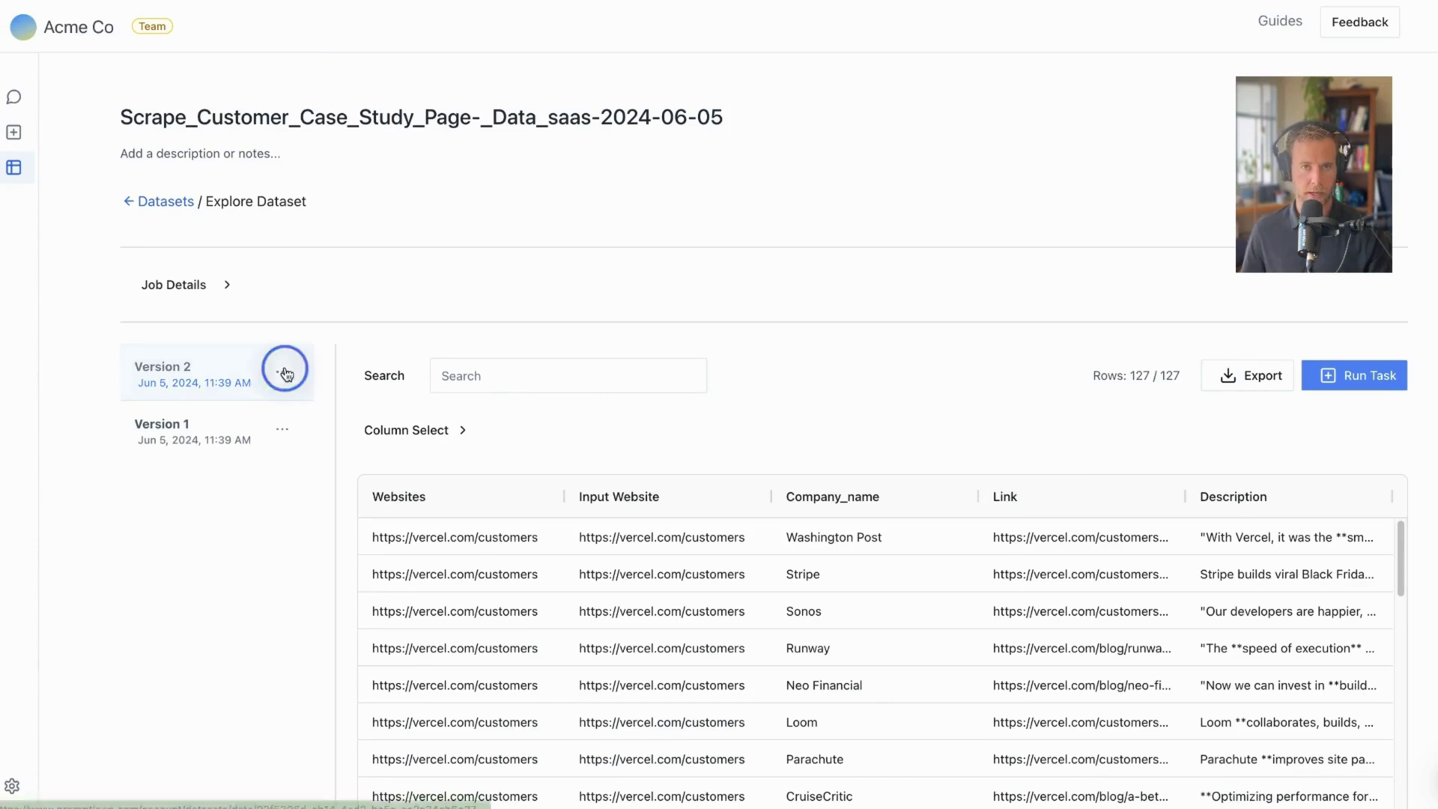
click(200, 451)
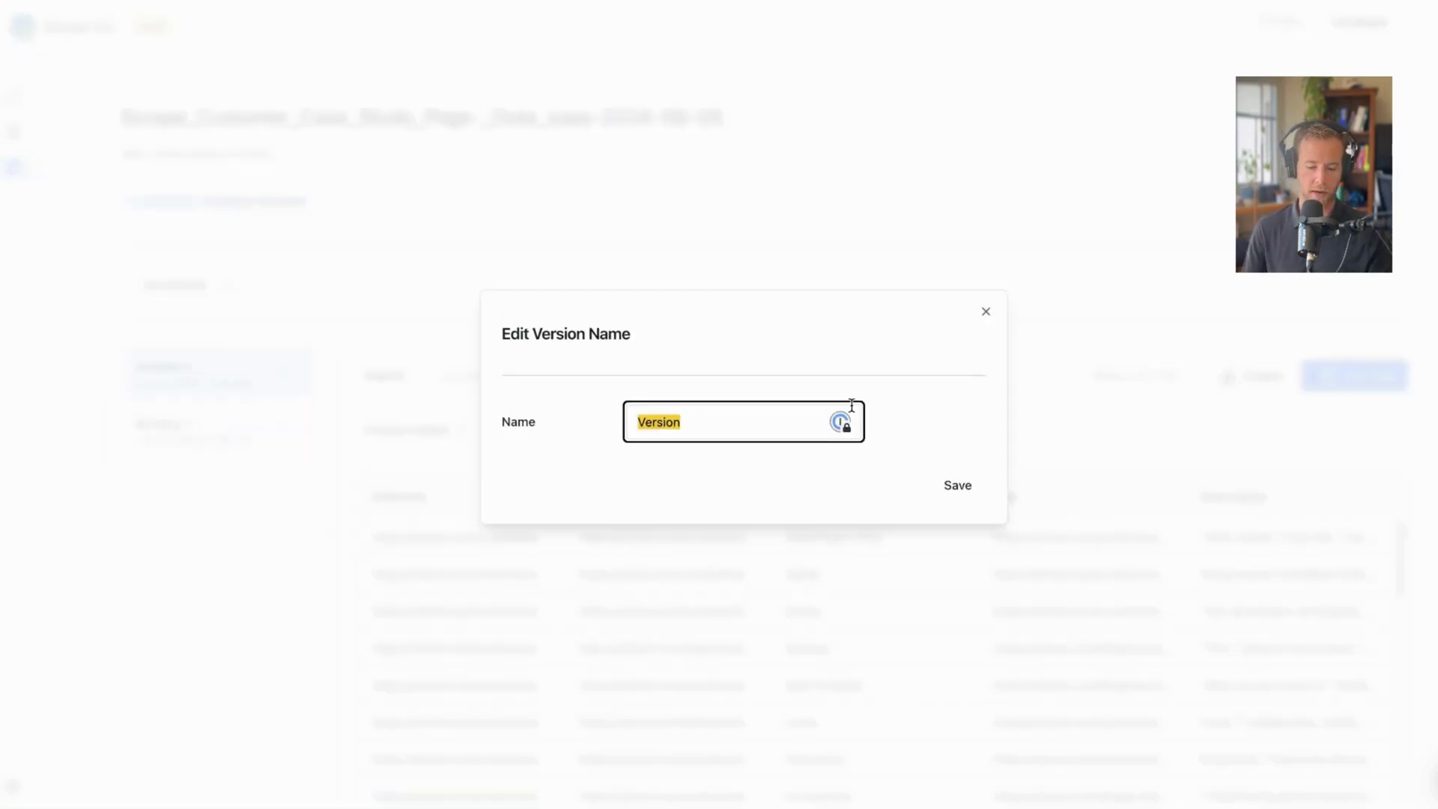
text(Customer )
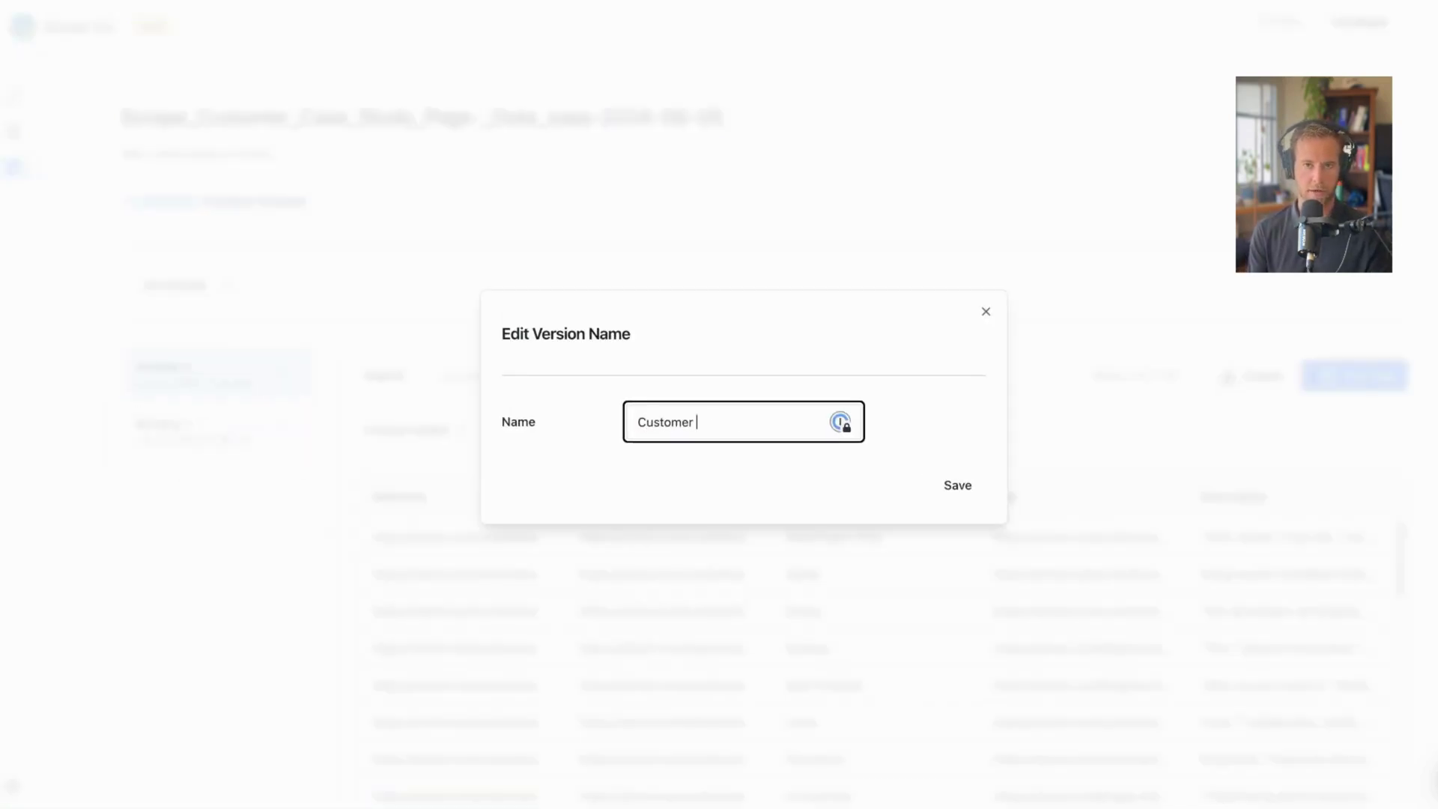
text(Results)
click(956, 483)
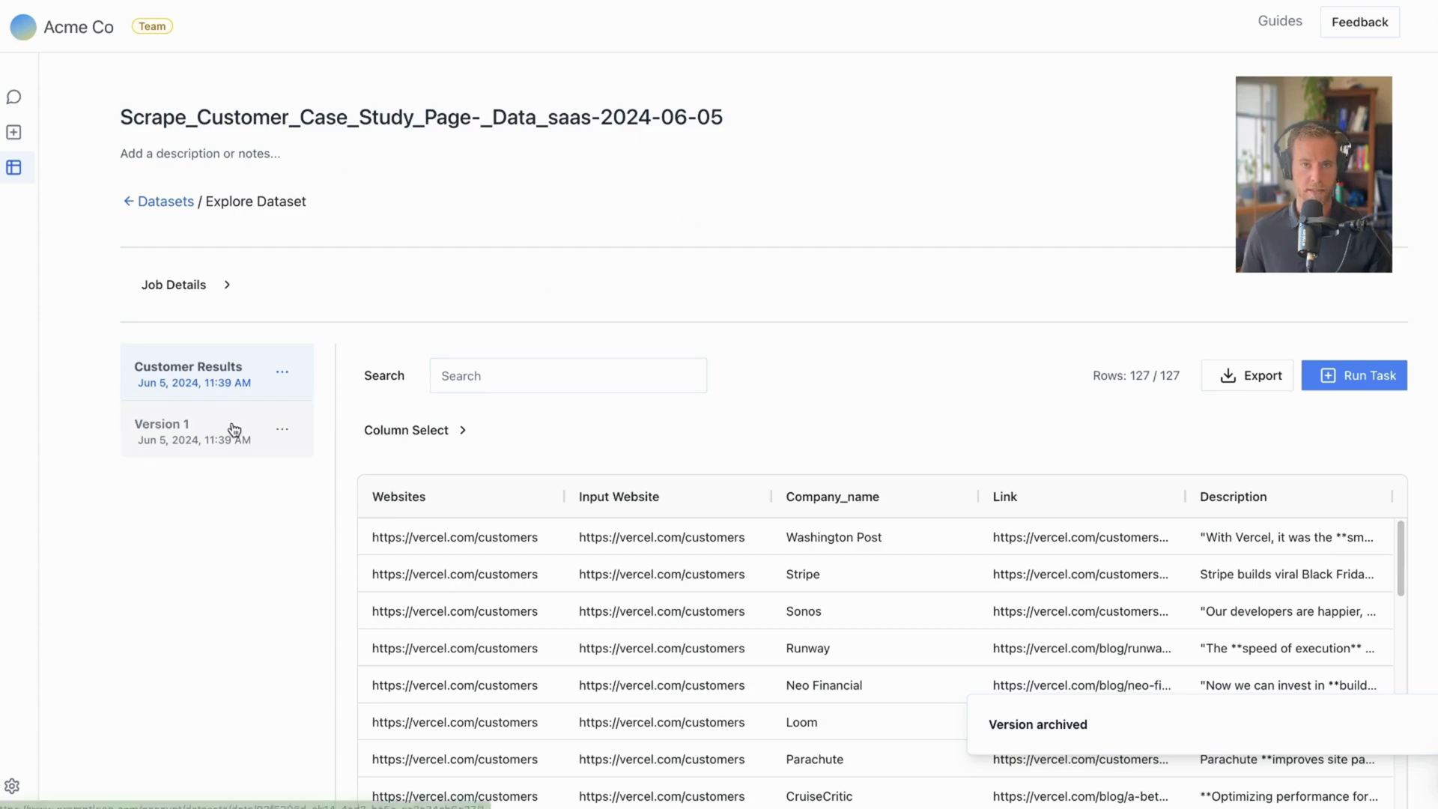
Go to Tasks, then Datasets, and back to the Tasks list via the sidebar
click(17, 146)
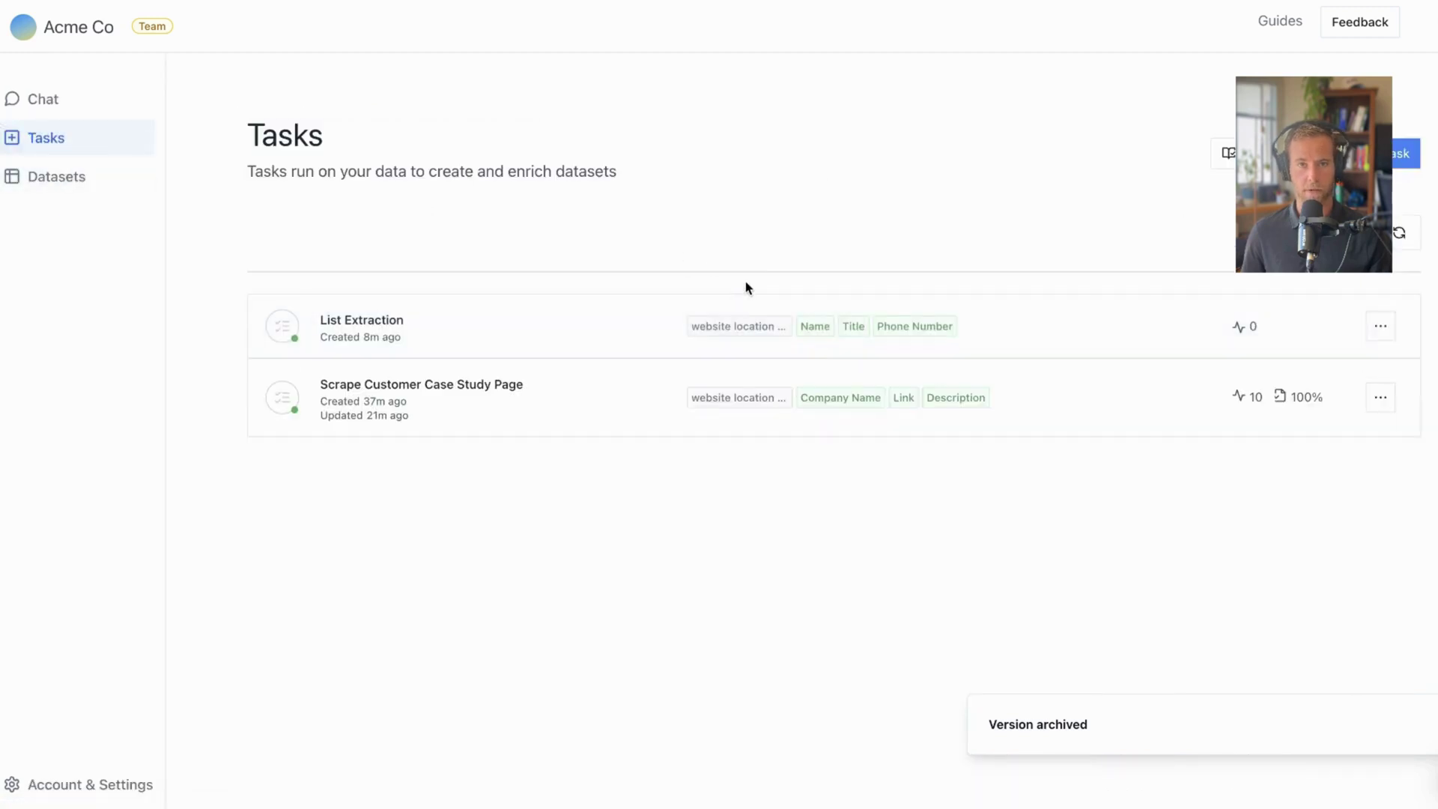
click(41, 176)
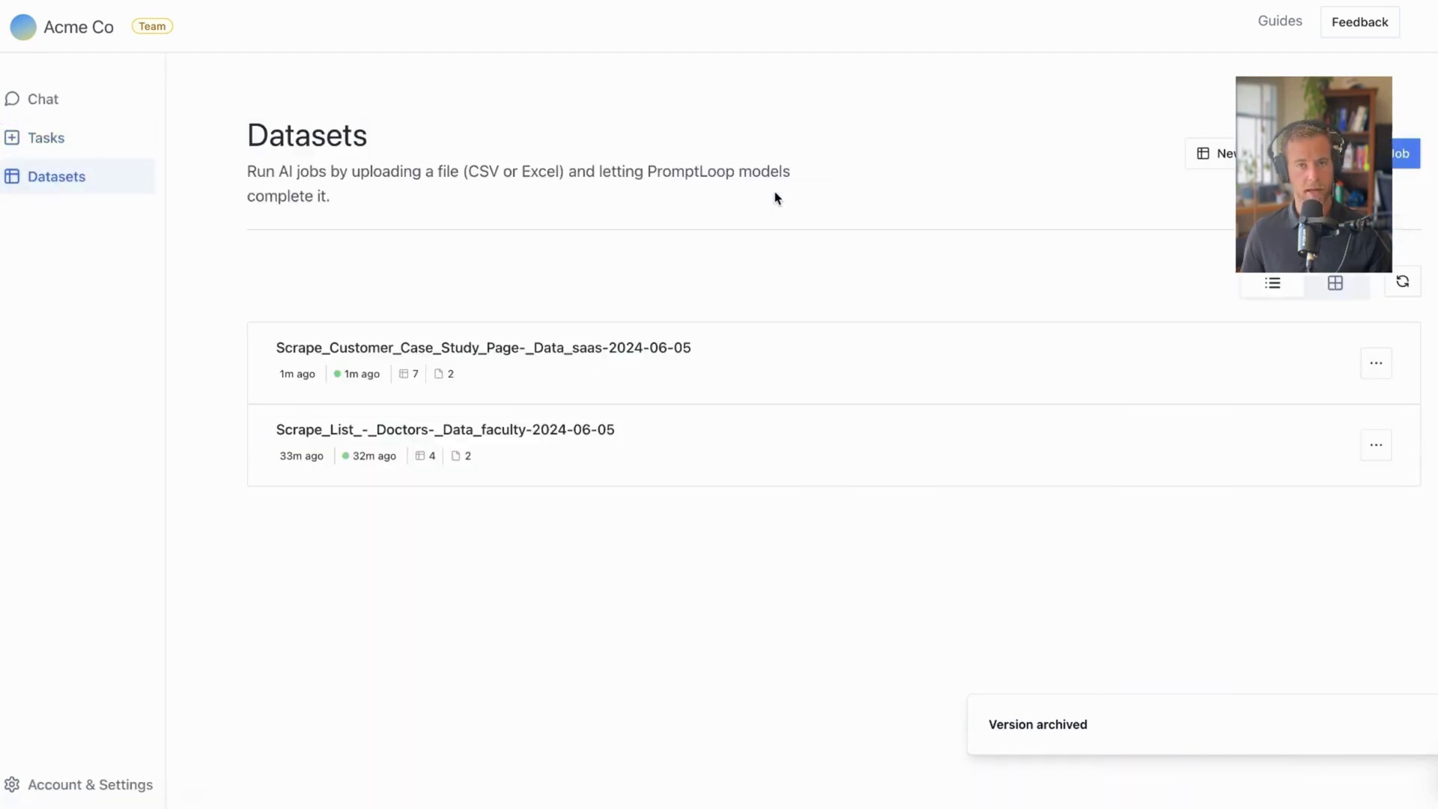
click(114, 147)
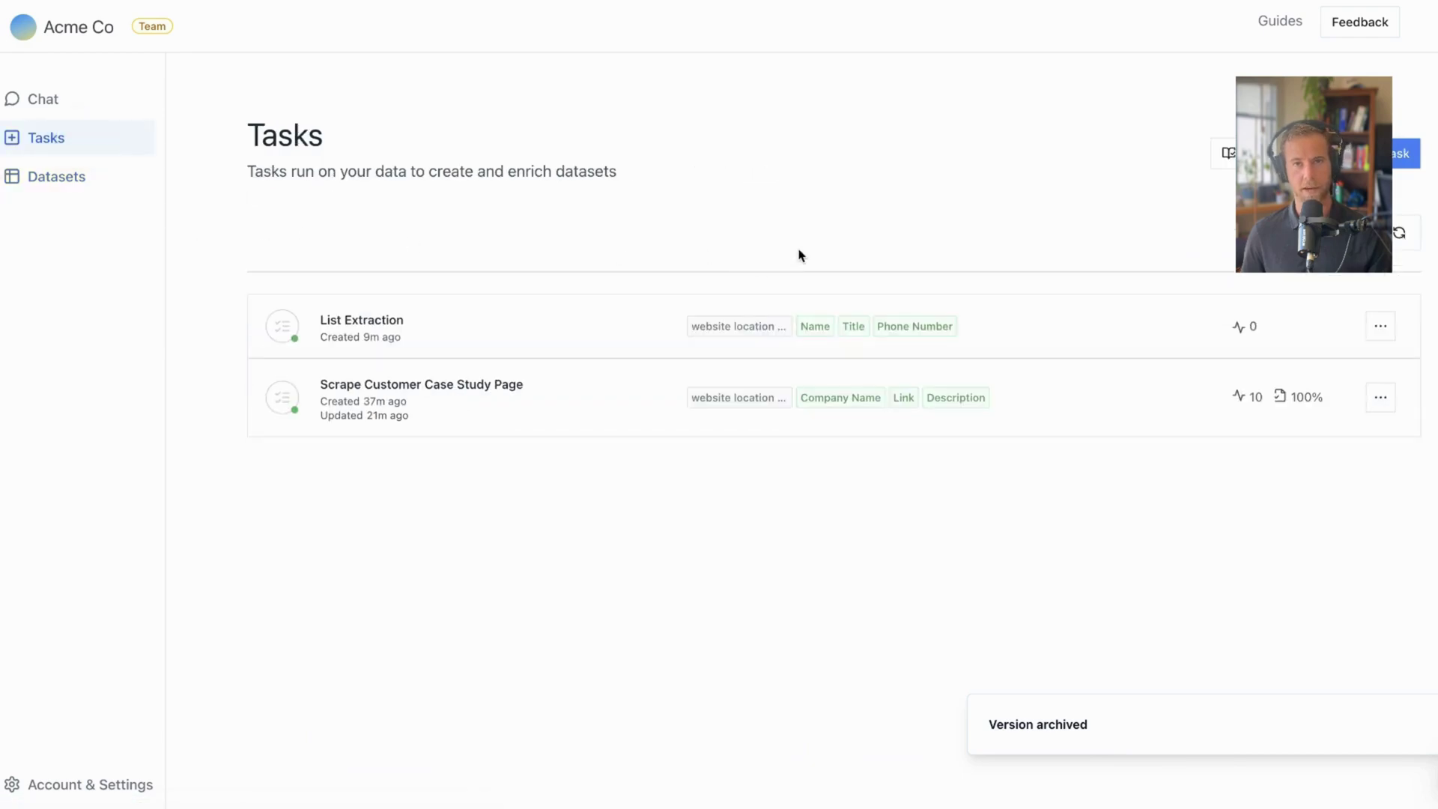